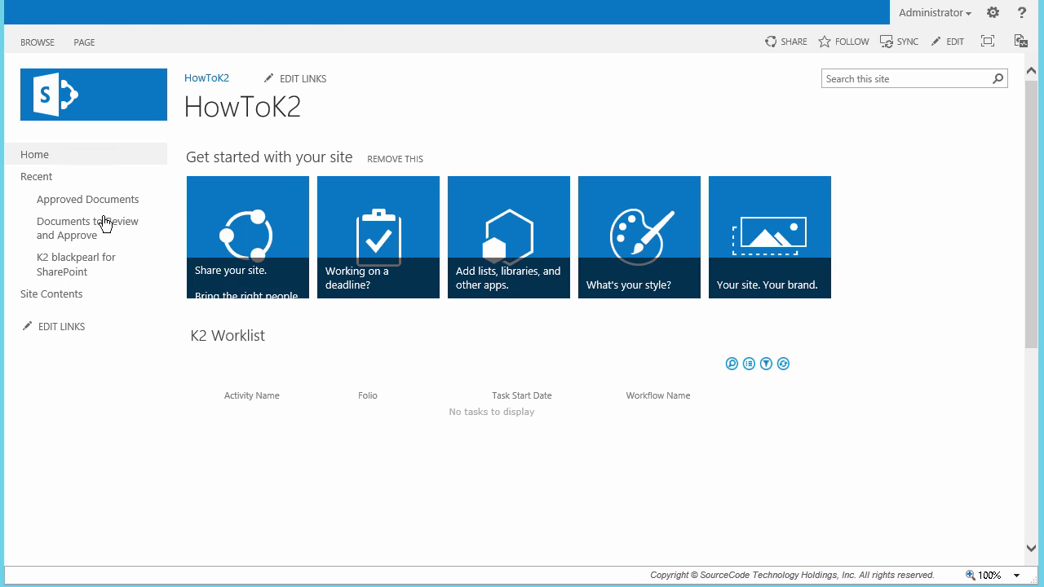
Upload Demo Document 1.docx from the desktop to the Documents to Review and Approve library
click(83, 228)
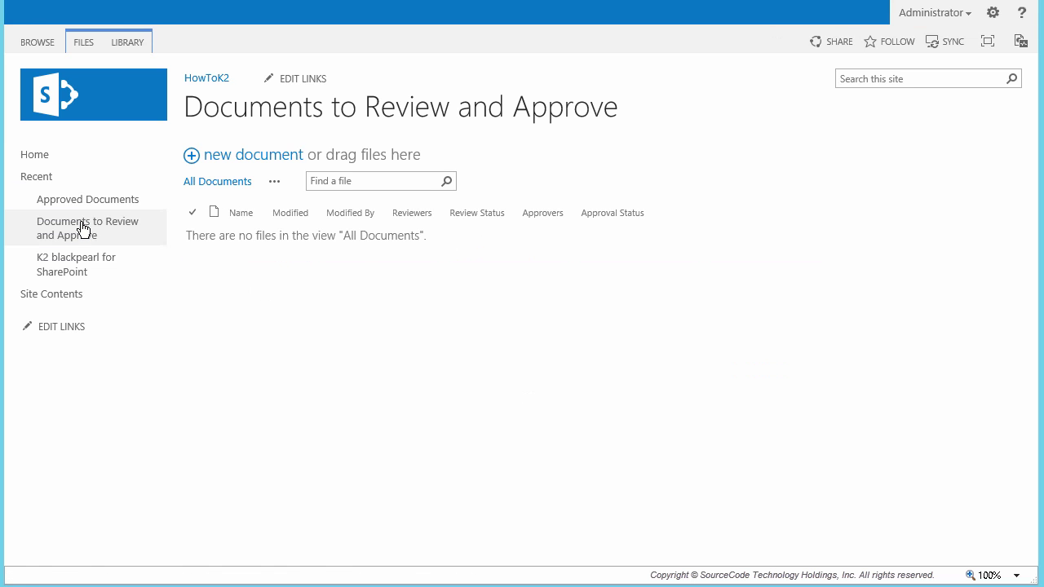
click(276, 163)
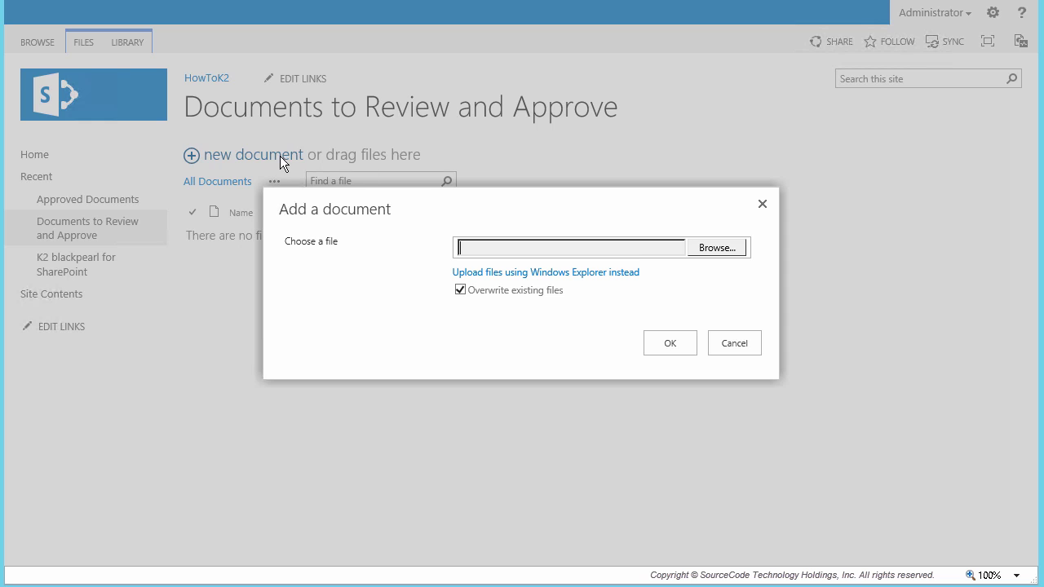
click(701, 248)
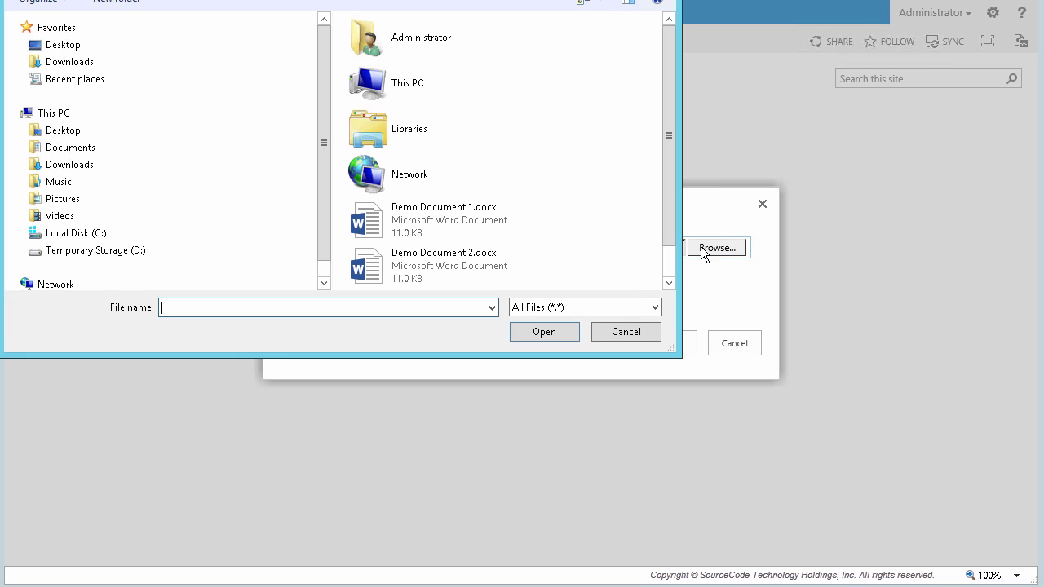
click(481, 219)
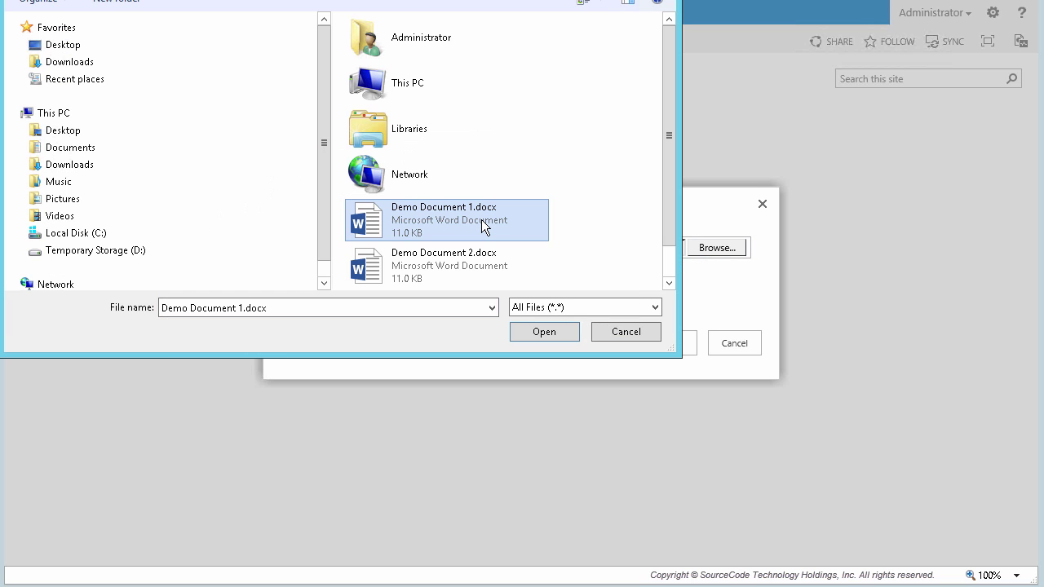
click(543, 332)
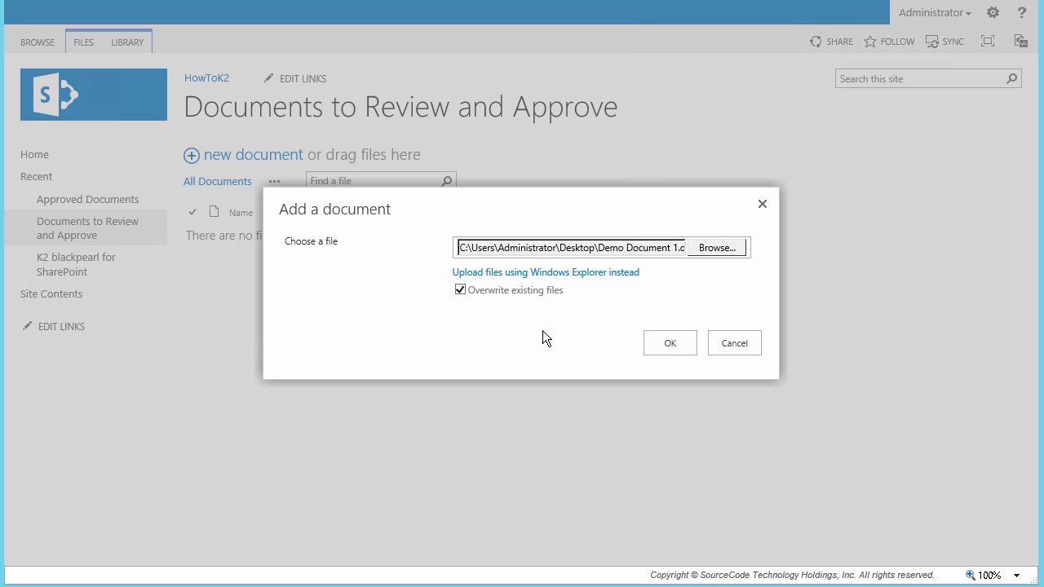
click(664, 346)
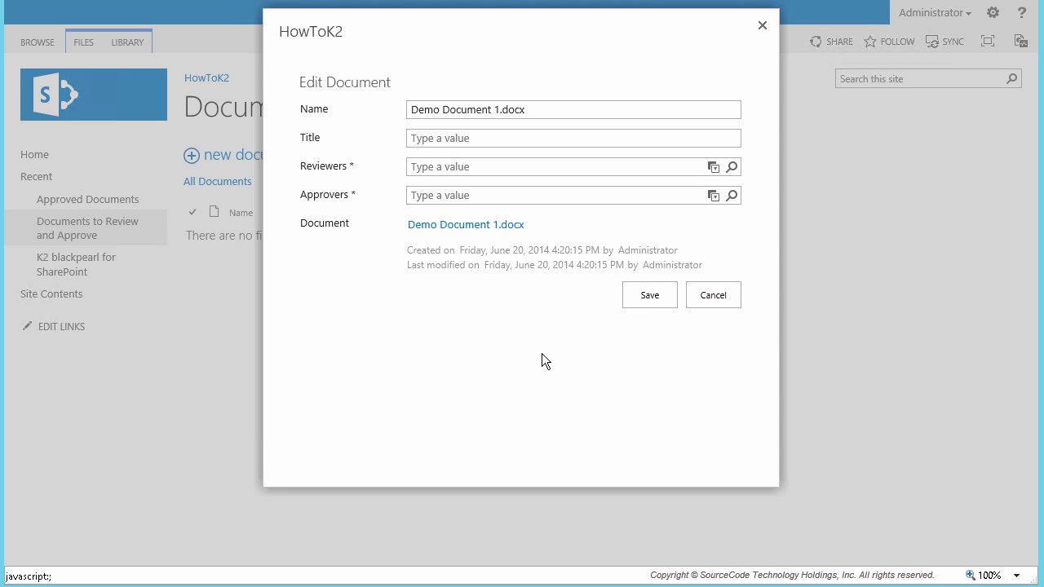
Title the document "Demo One Doc Review and Approval", assign Administrator as reviewer and approver, and save its properties
click(519, 138)
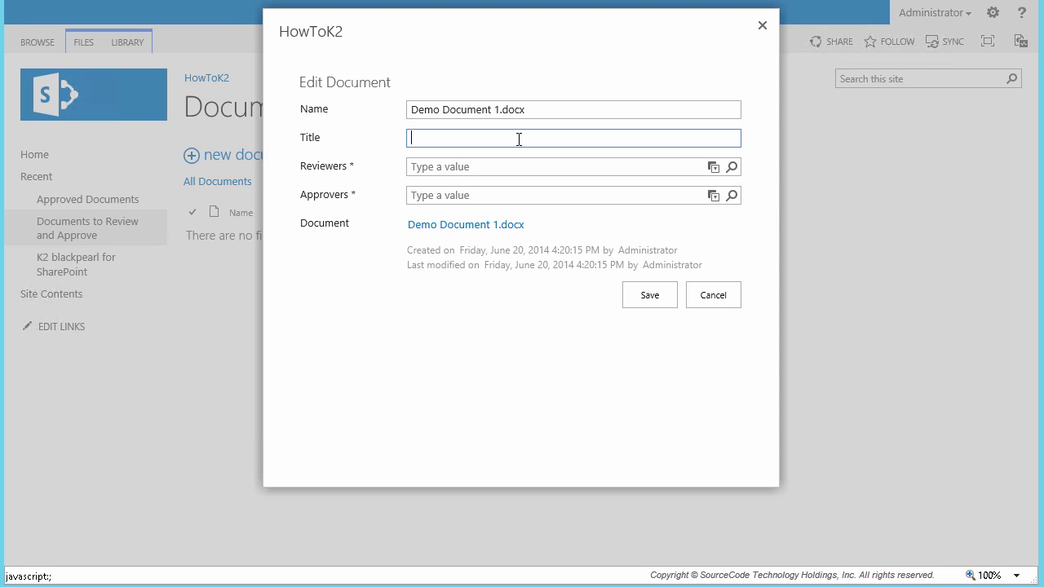
text(Demo One Doc Review and Approval)
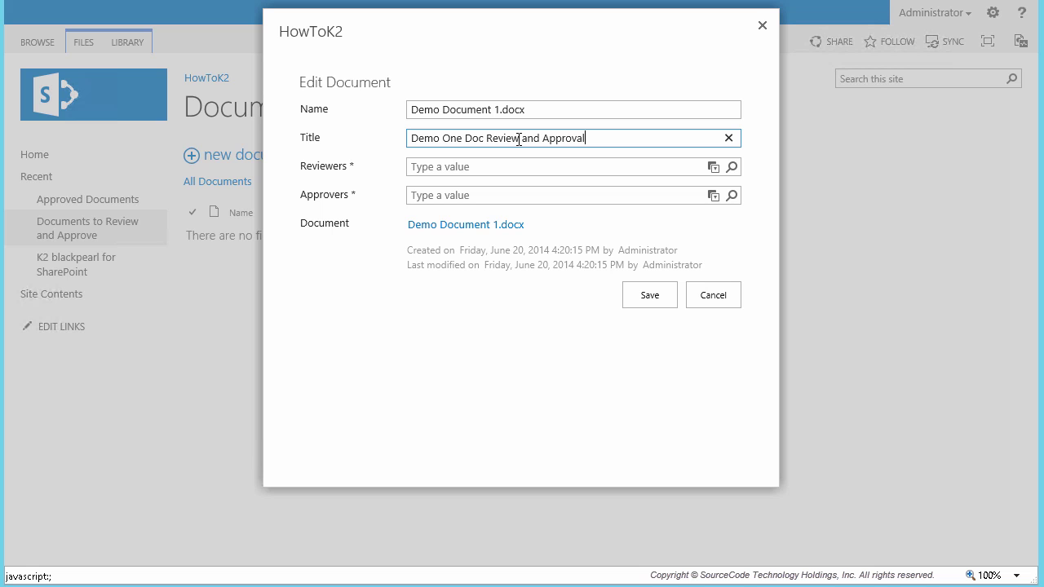
click(518, 167)
text(Admin)
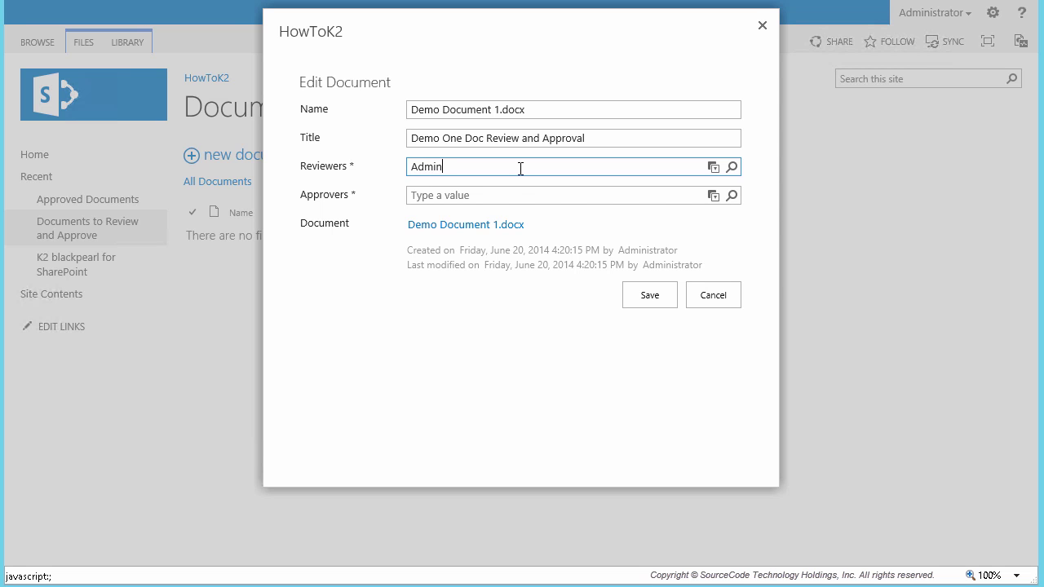
click(517, 196)
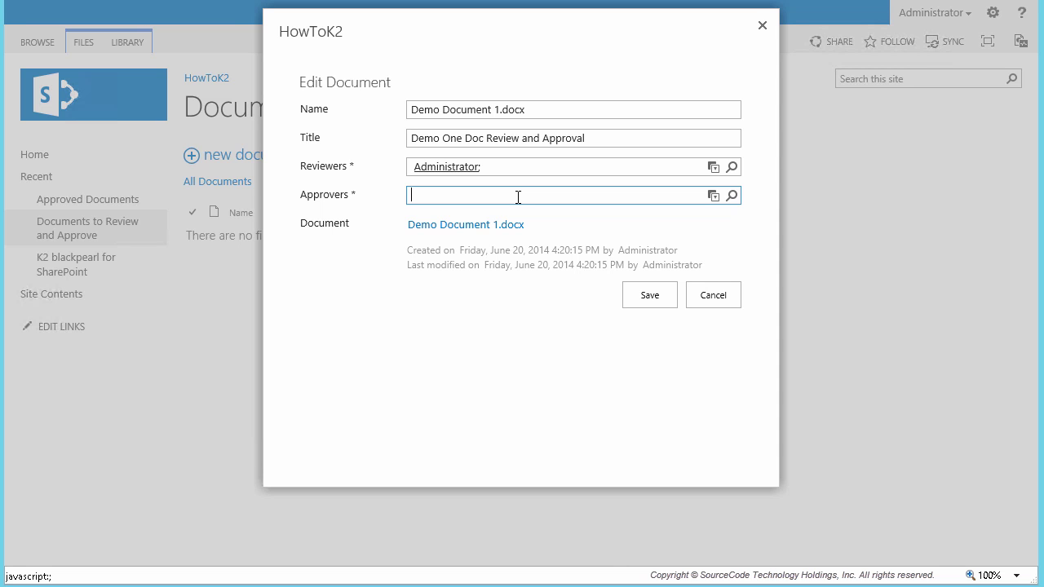
text(Admin)
click(461, 339)
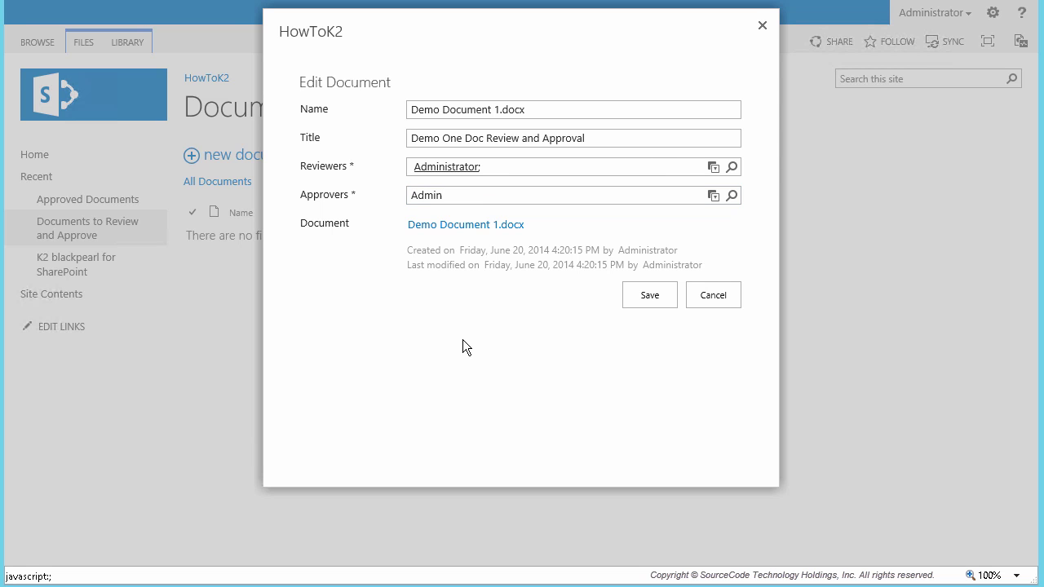
click(650, 300)
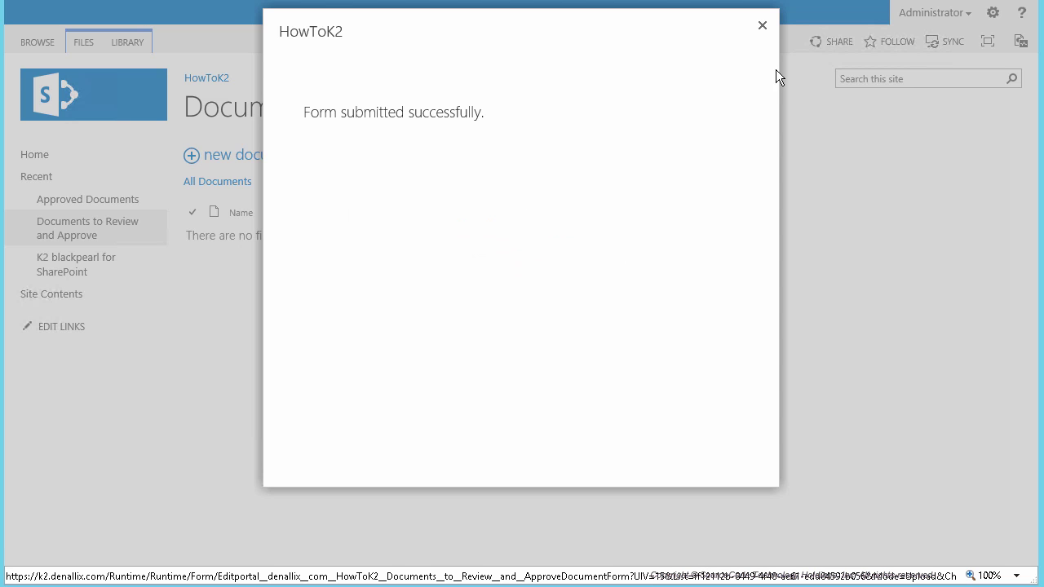
click(761, 26)
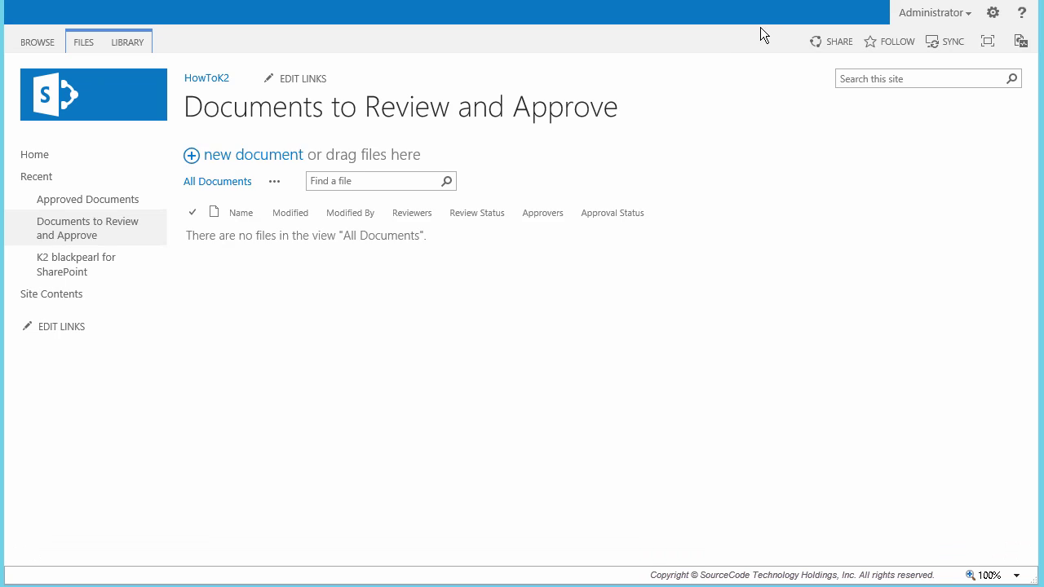
Upload Demo Document 2.docx from the desktop to the Documents to Review and Approve library
click(261, 153)
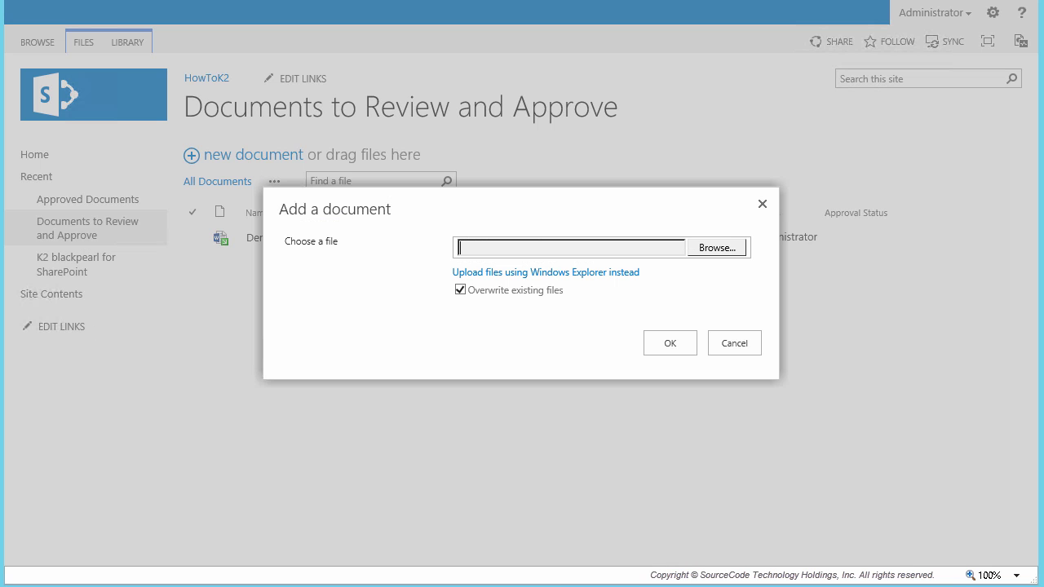
click(703, 249)
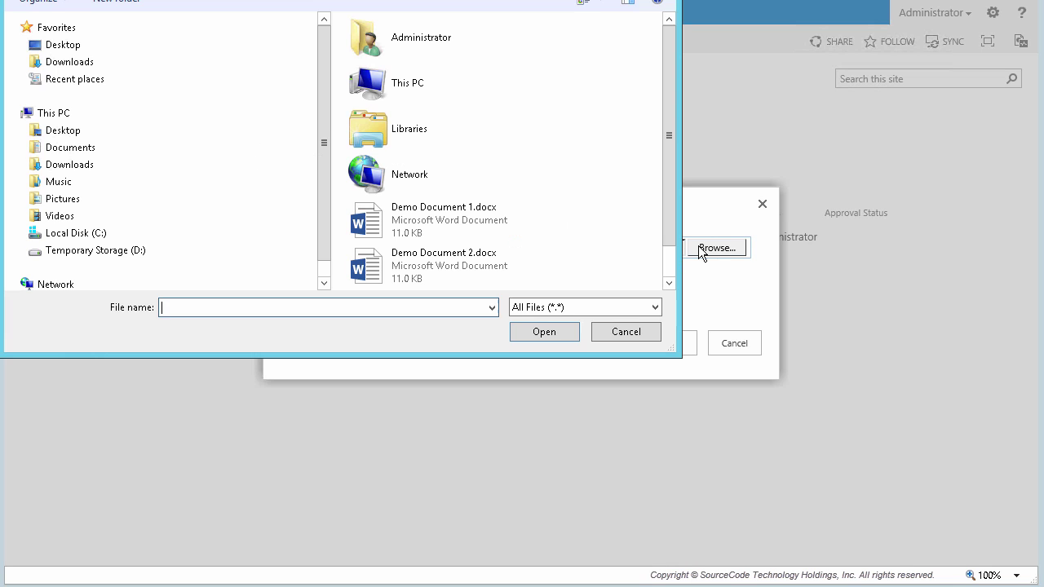
click(467, 267)
click(576, 339)
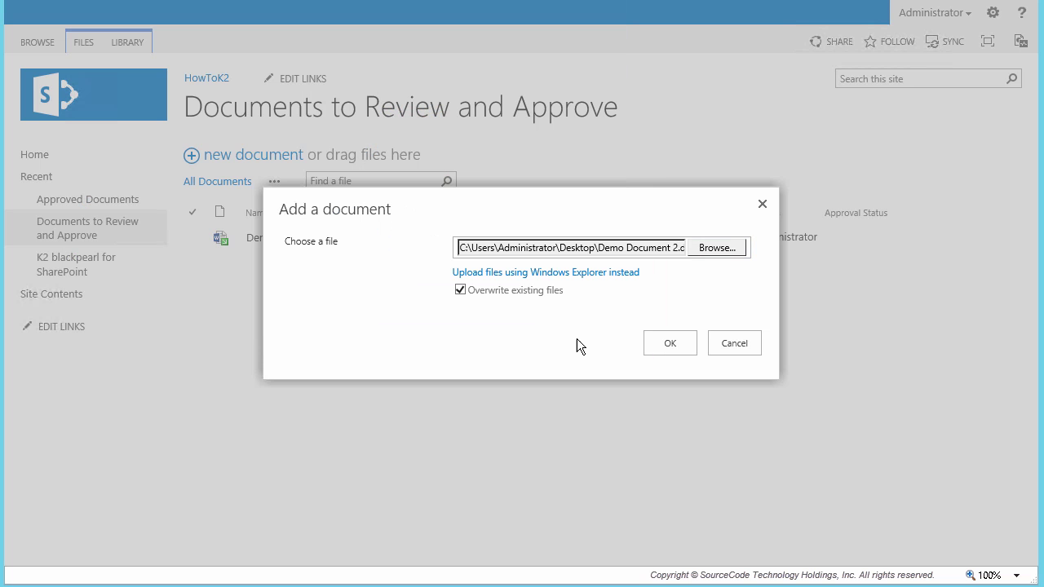
click(671, 342)
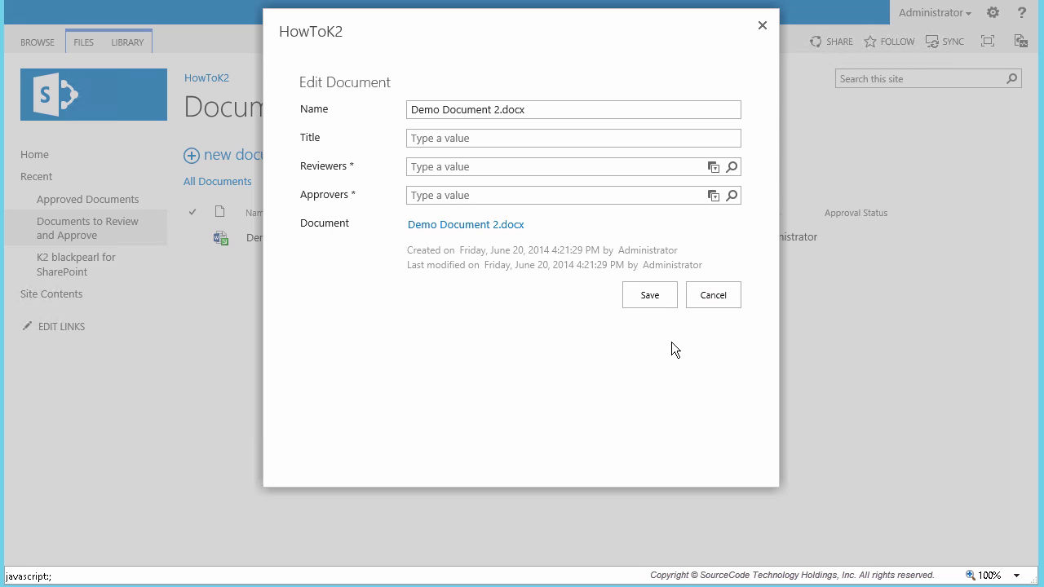
Title the document "Demo Two Doc Review and Approval", enter the reviewer's name and a different approver's name, and save its properties
click(502, 139)
text(Demo Two Doc Review and Approval)
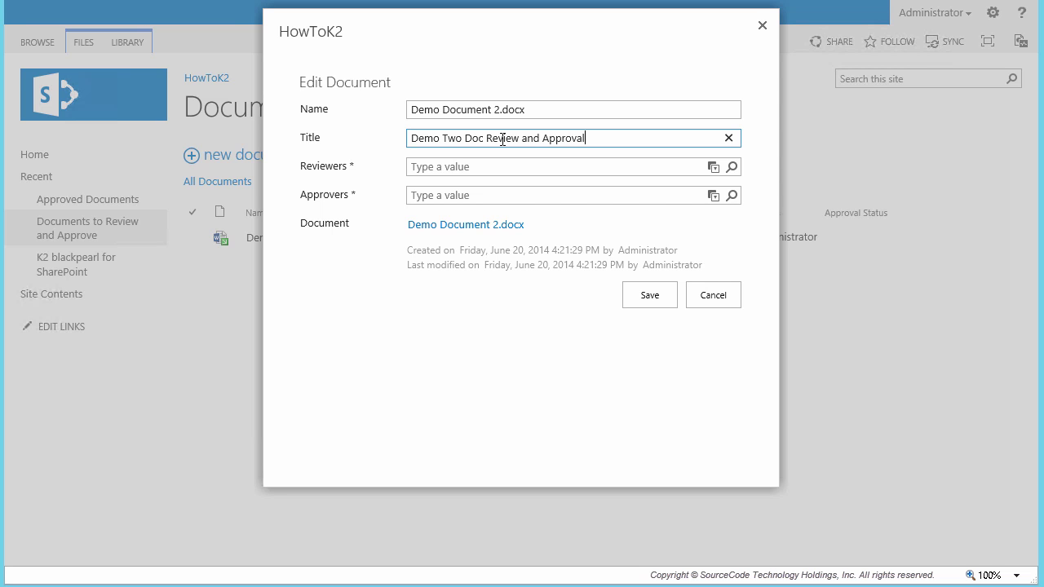
click(499, 167)
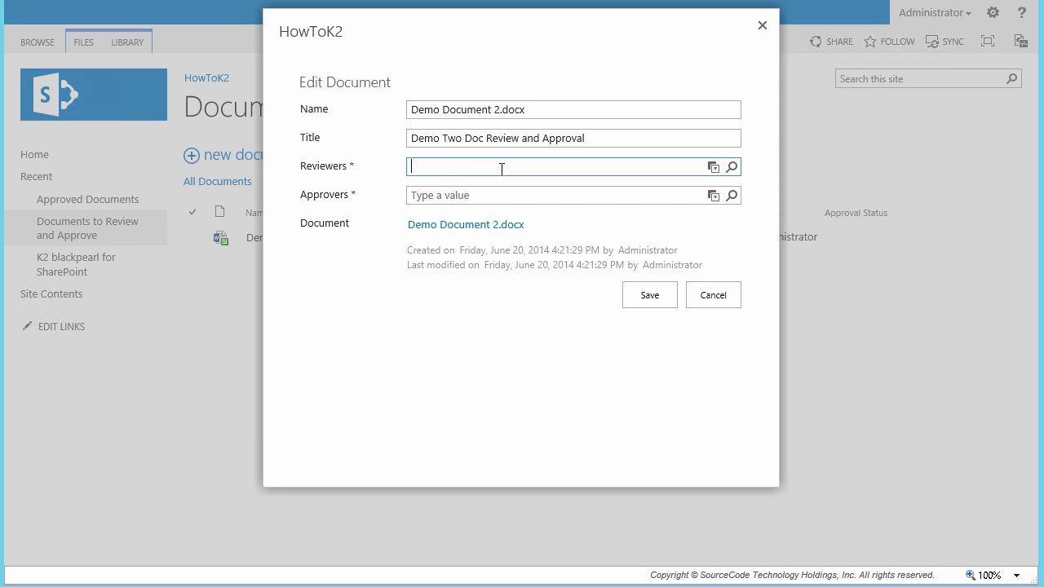
text(Codi)
click(499, 195)
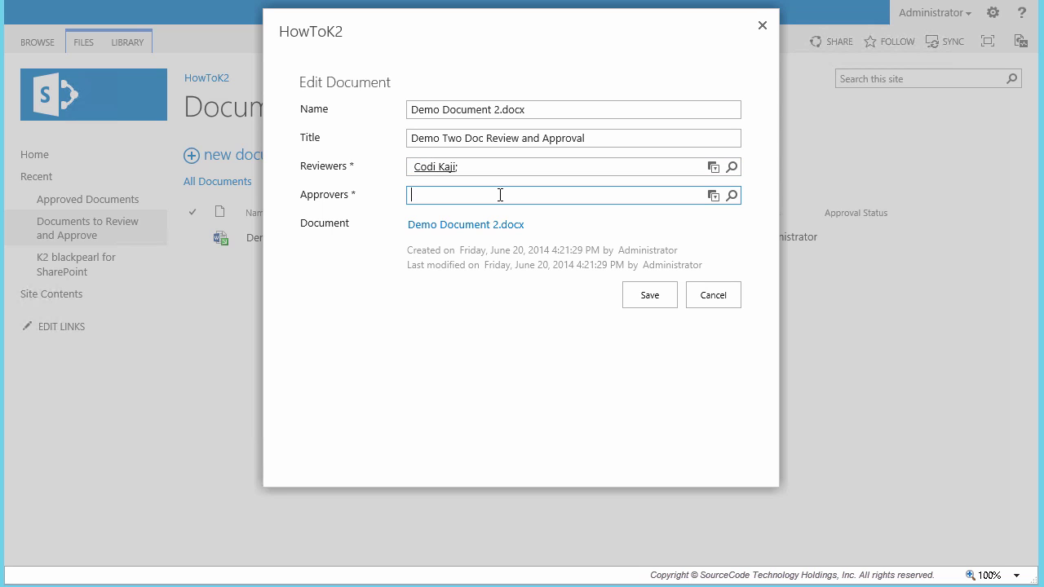
text(Bob)
click(497, 310)
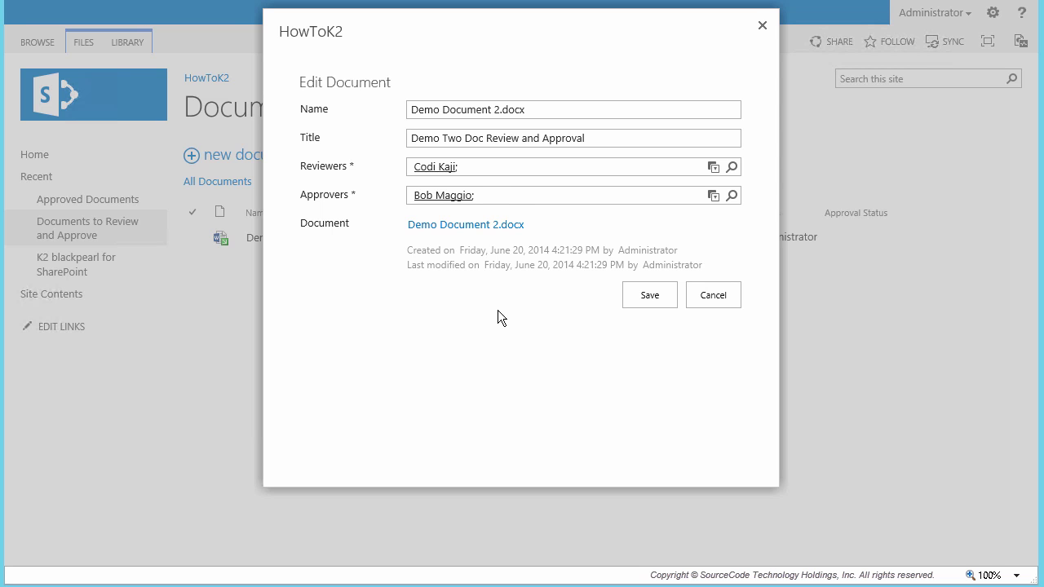
click(639, 295)
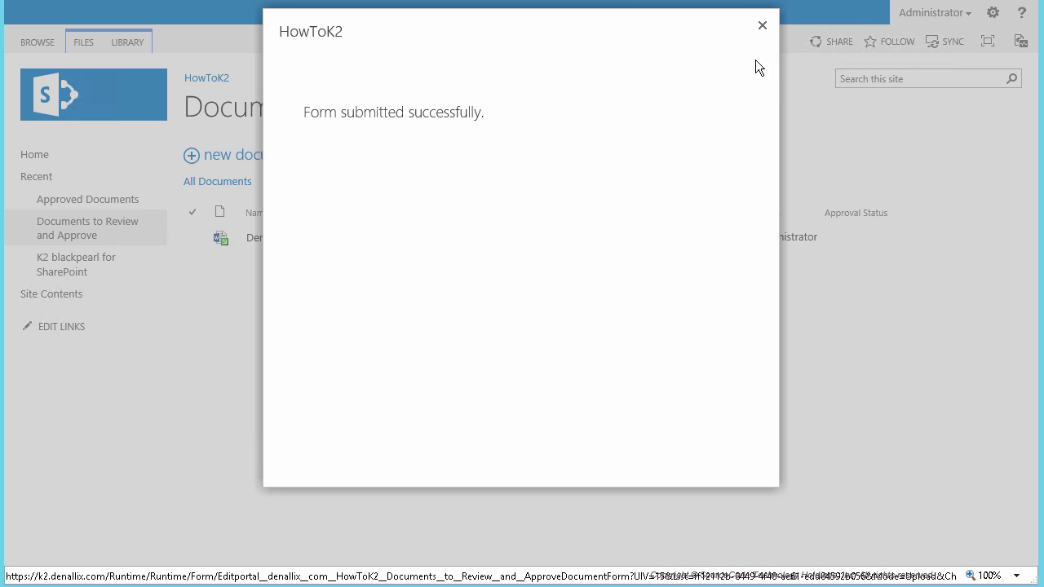
click(759, 26)
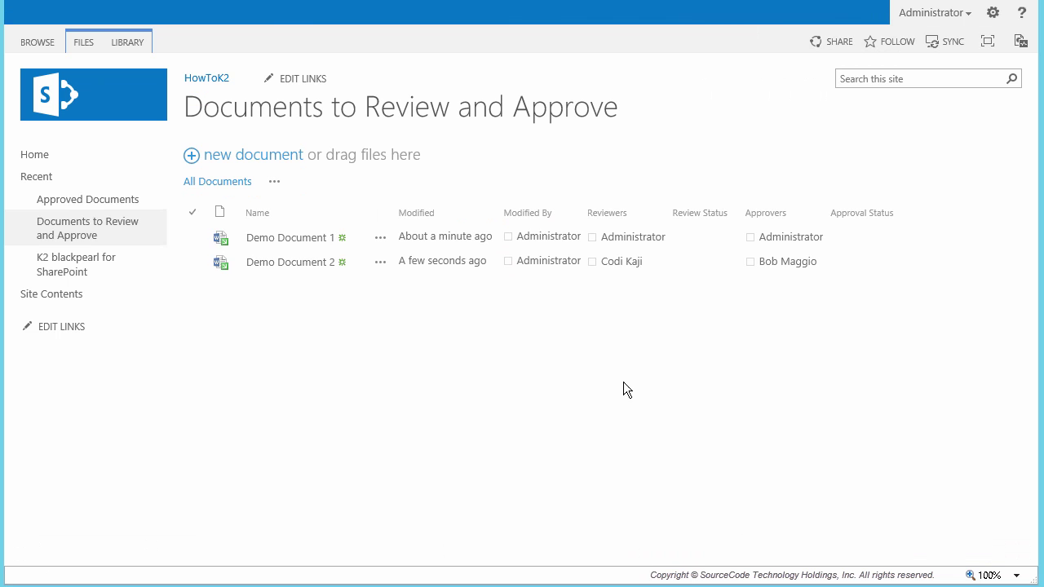
Check in Demo Document 1 in the Documents to Review and Approve library
click(380, 239)
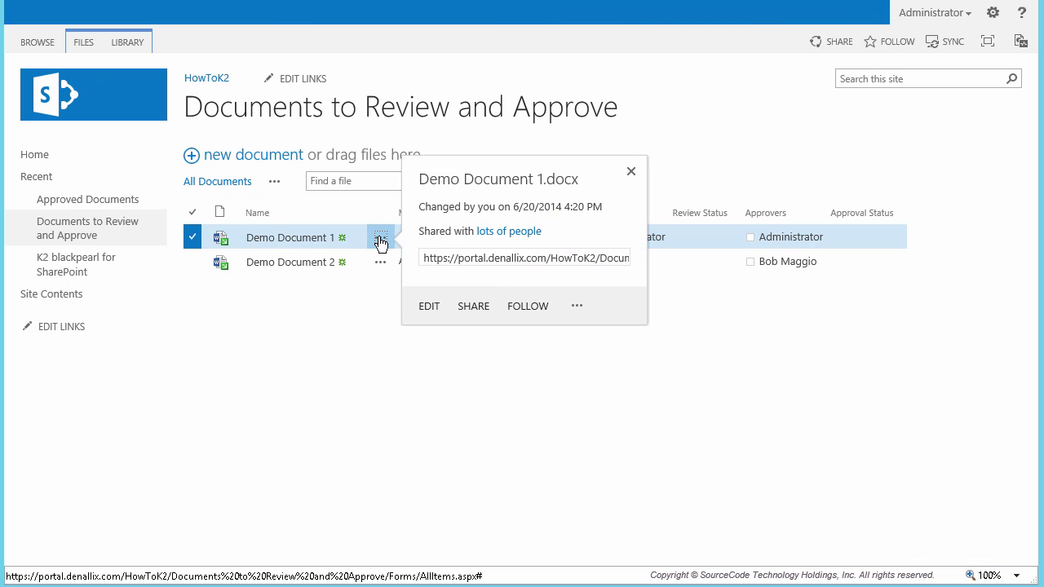
click(577, 310)
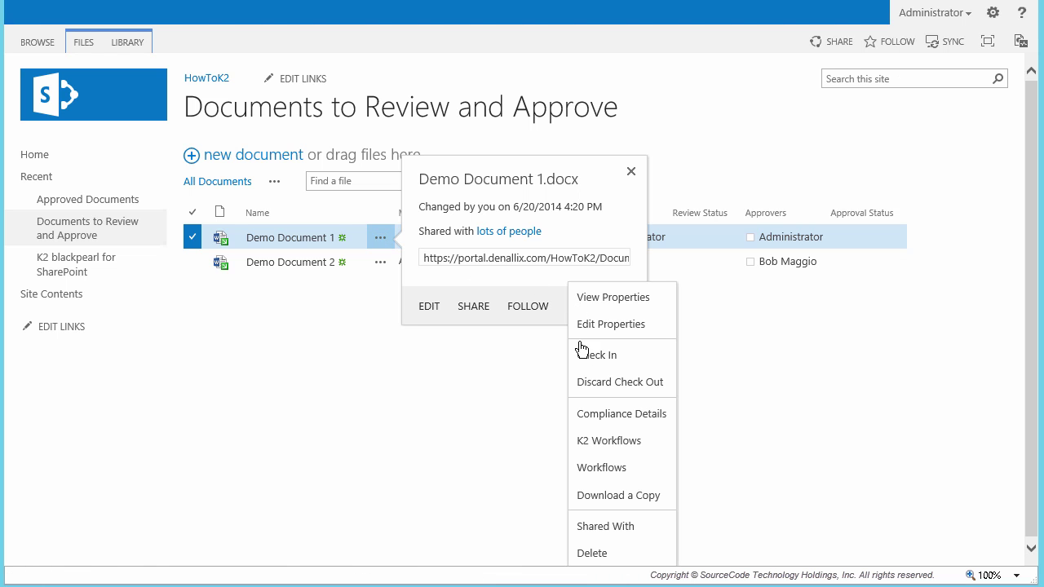
click(596, 356)
click(662, 416)
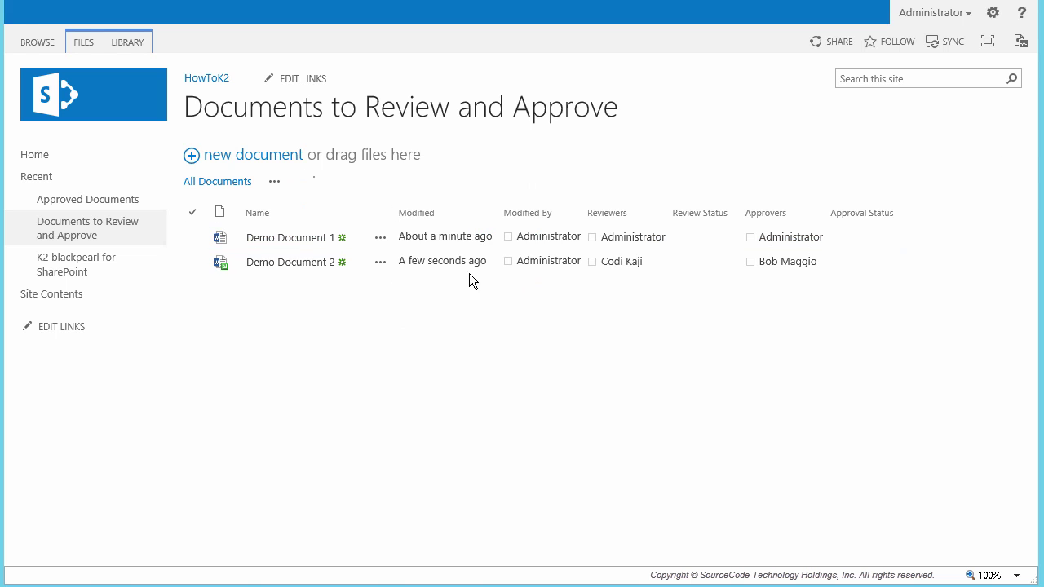
Check in Demo Document 2 in the Documents to Review and Approve library
click(380, 262)
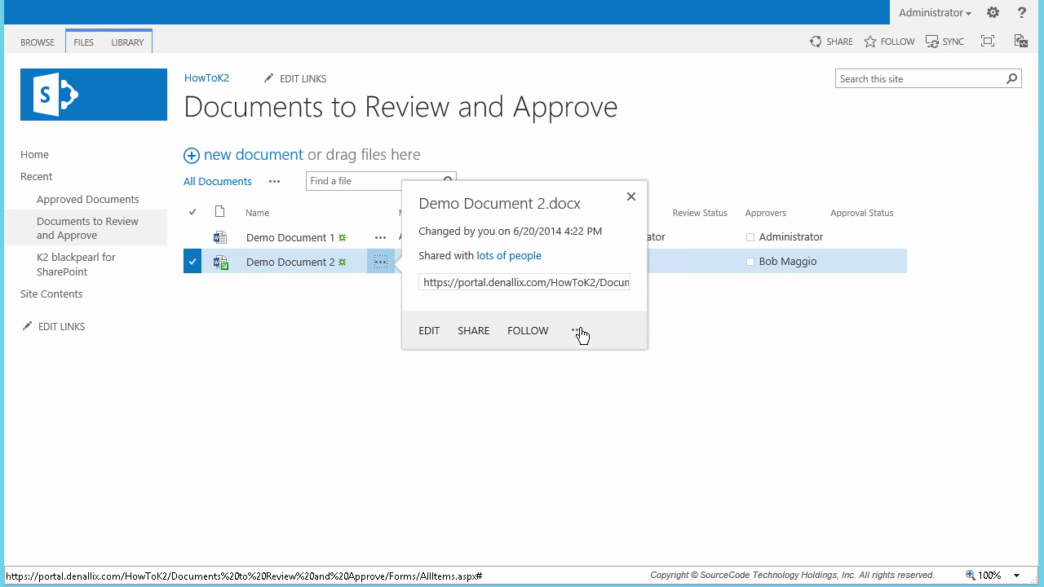
click(580, 332)
click(593, 353)
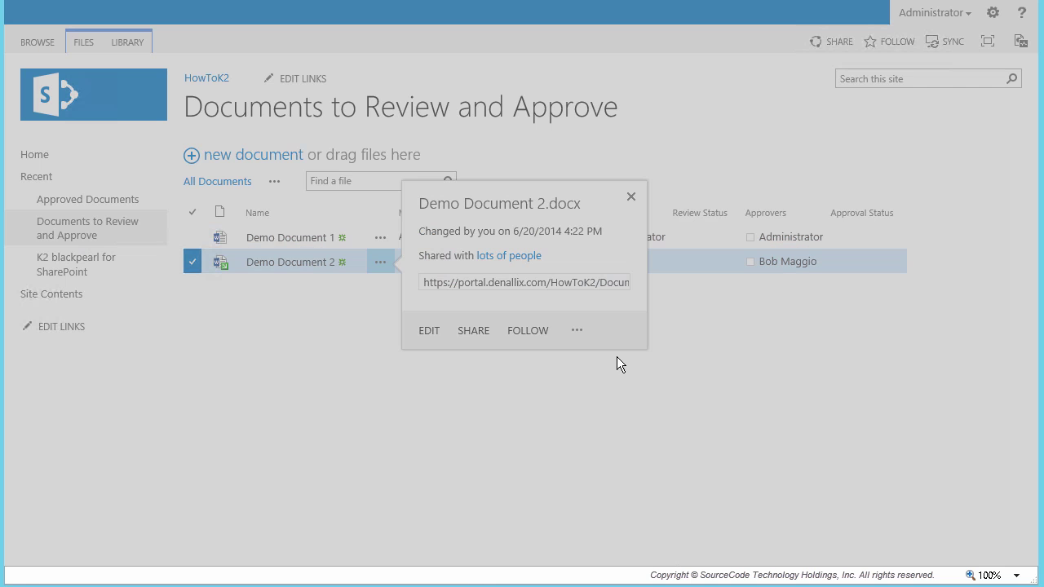
click(669, 417)
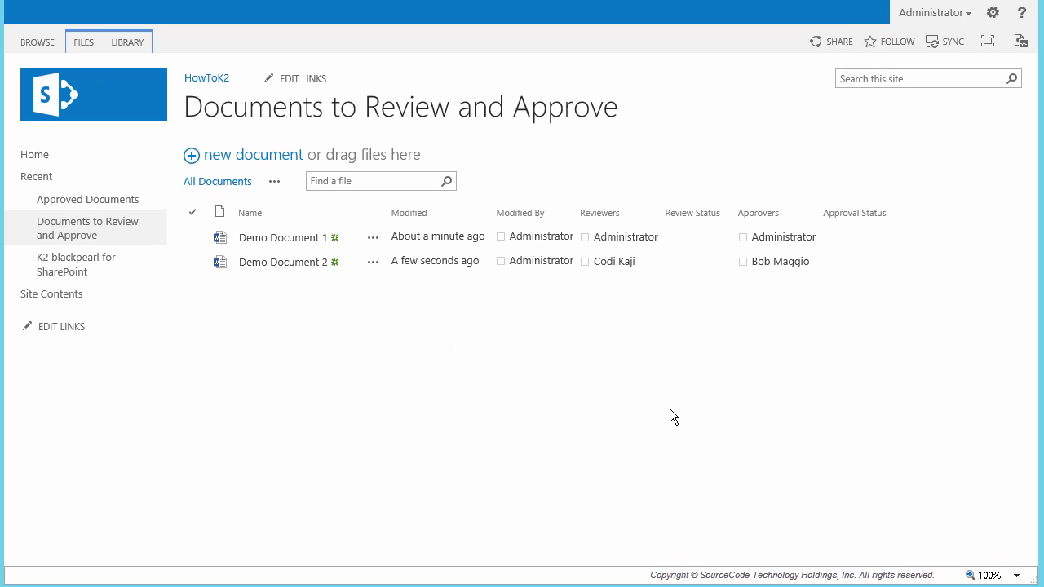
Start the Document Review Workflow on Demo Document 1 from its K2 Workflows page
click(373, 240)
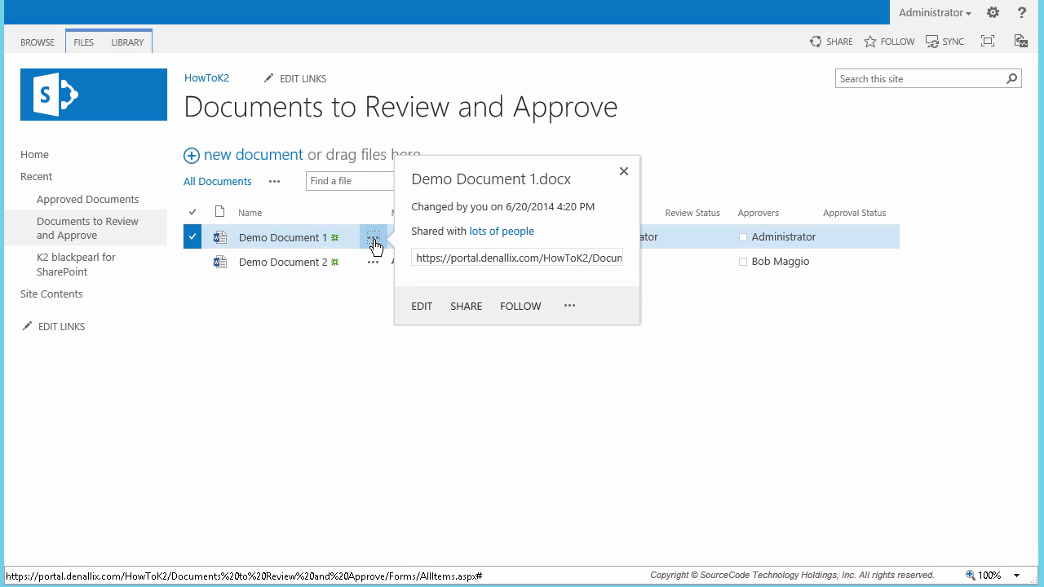
click(569, 308)
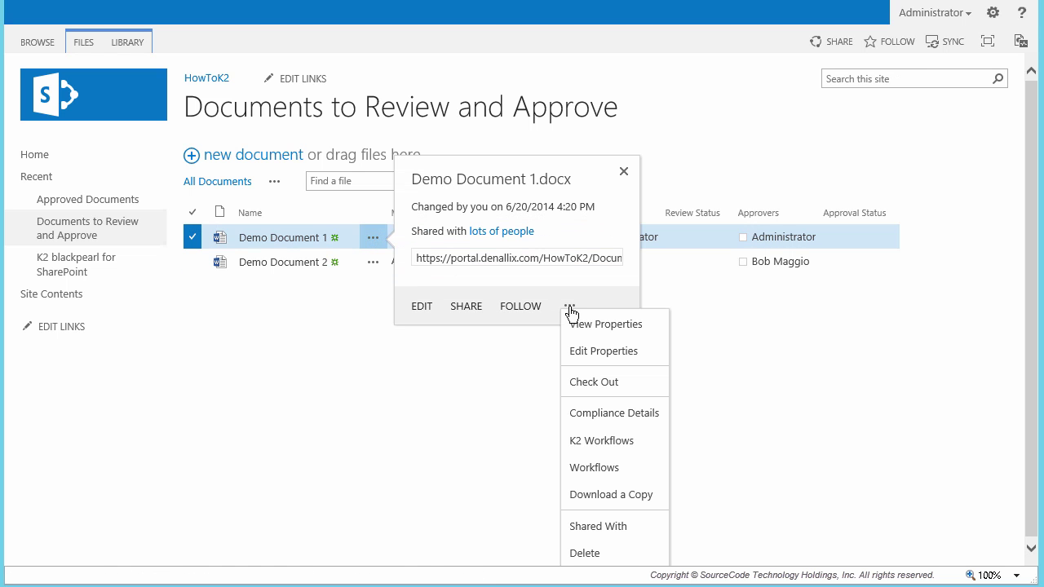
click(631, 442)
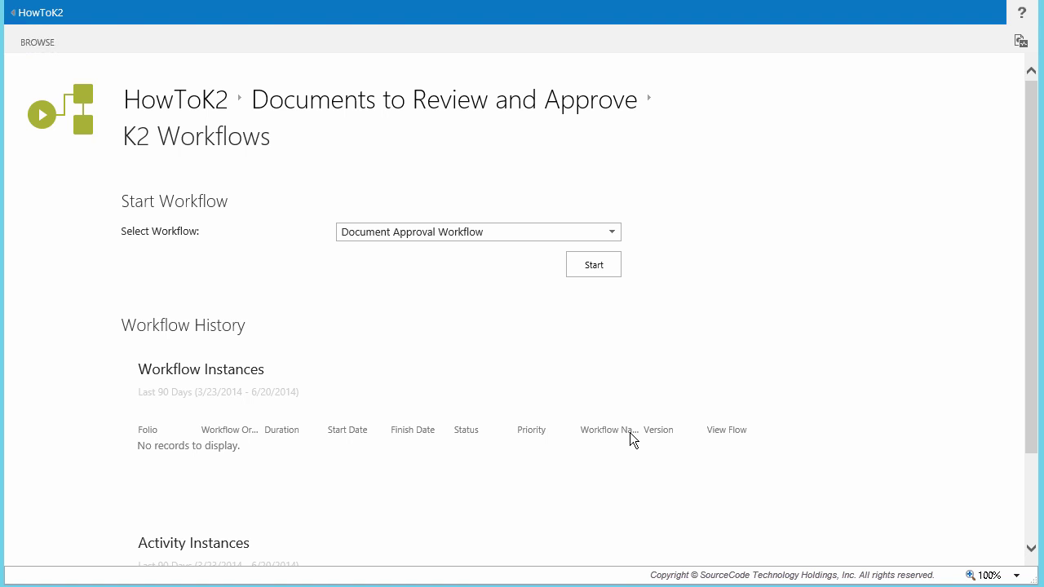
click(614, 234)
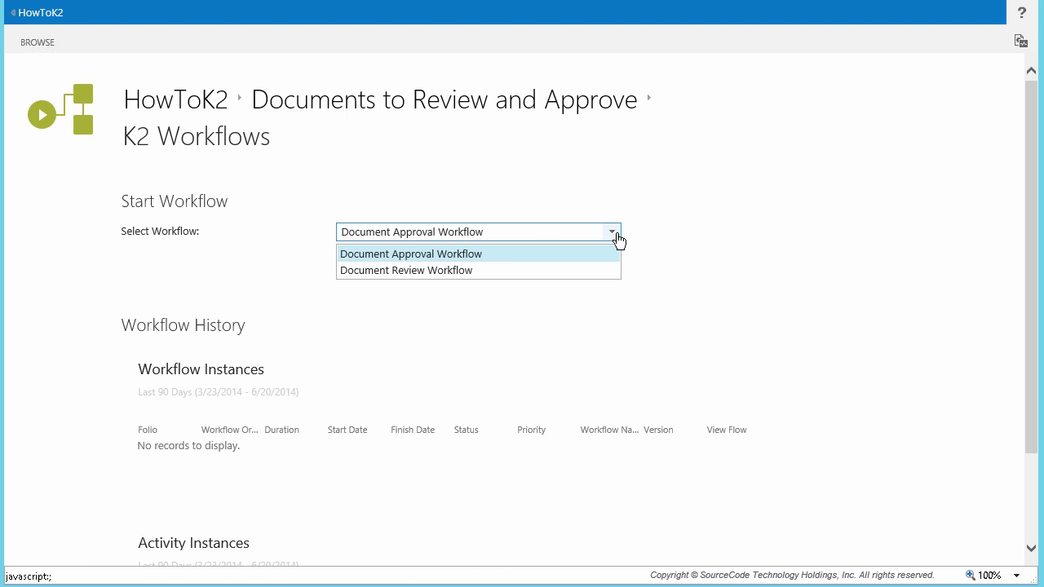
click(503, 273)
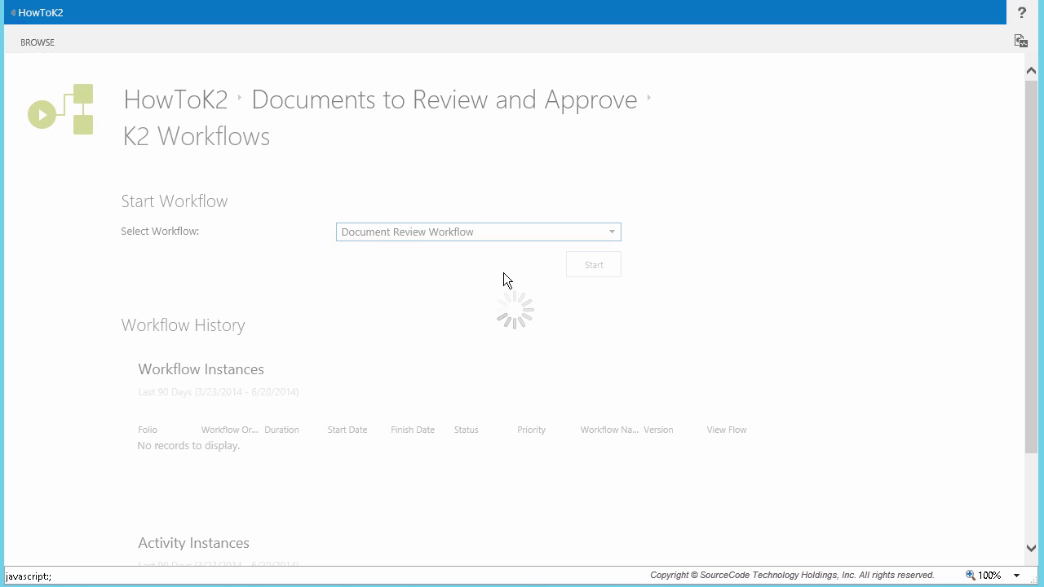
click(604, 272)
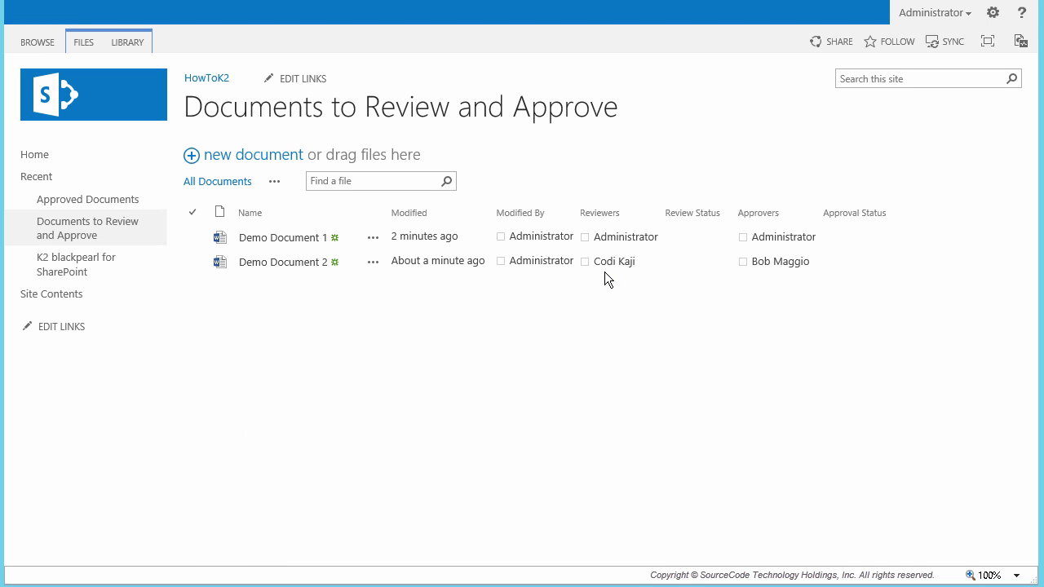
Refresh the library, examine Demo Document 1's workflow instance and view flow on its K2 Workflows page, and return to the library
right_click(482, 343)
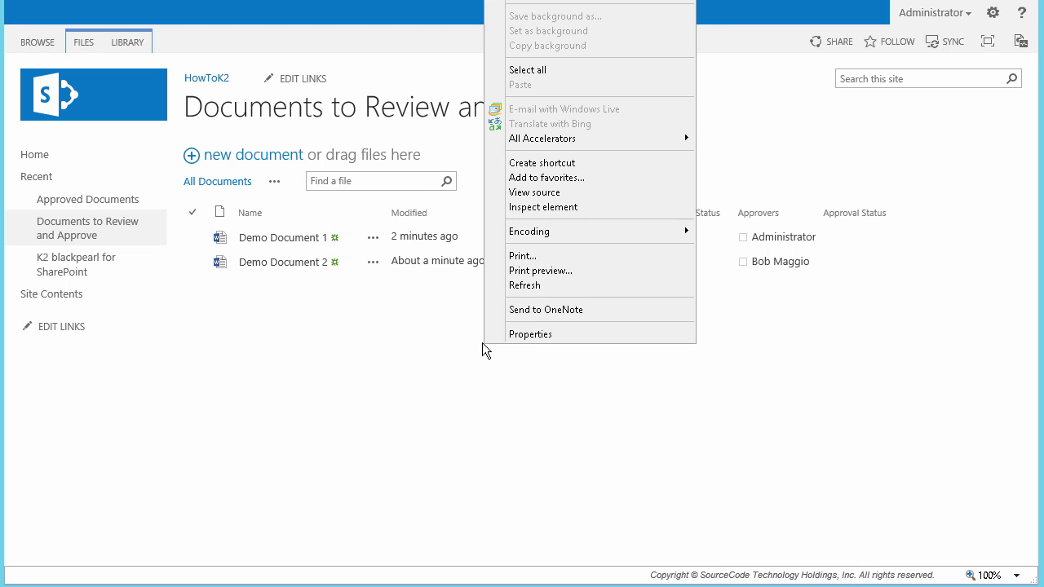
click(542, 288)
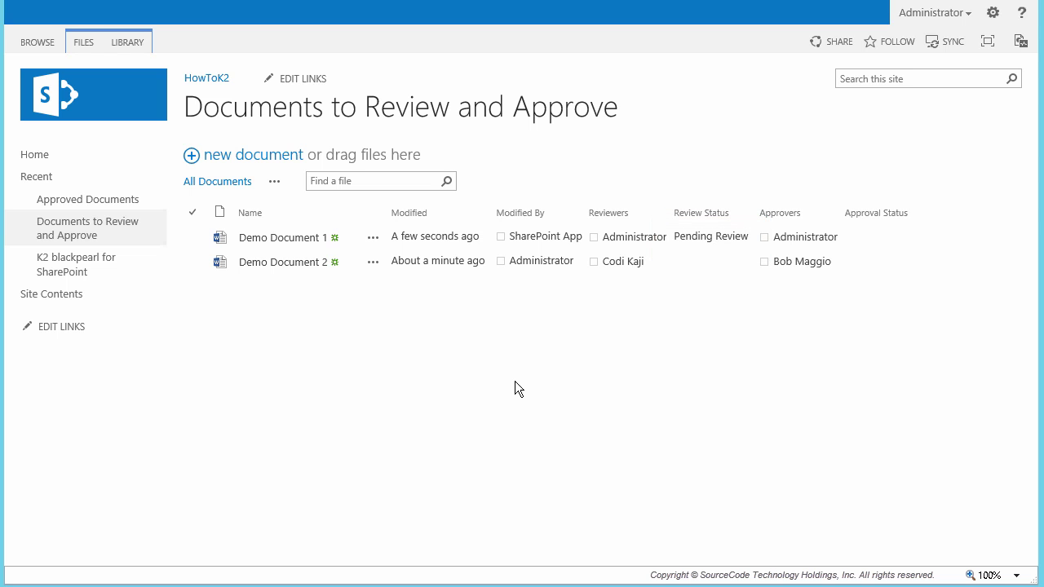
click(373, 238)
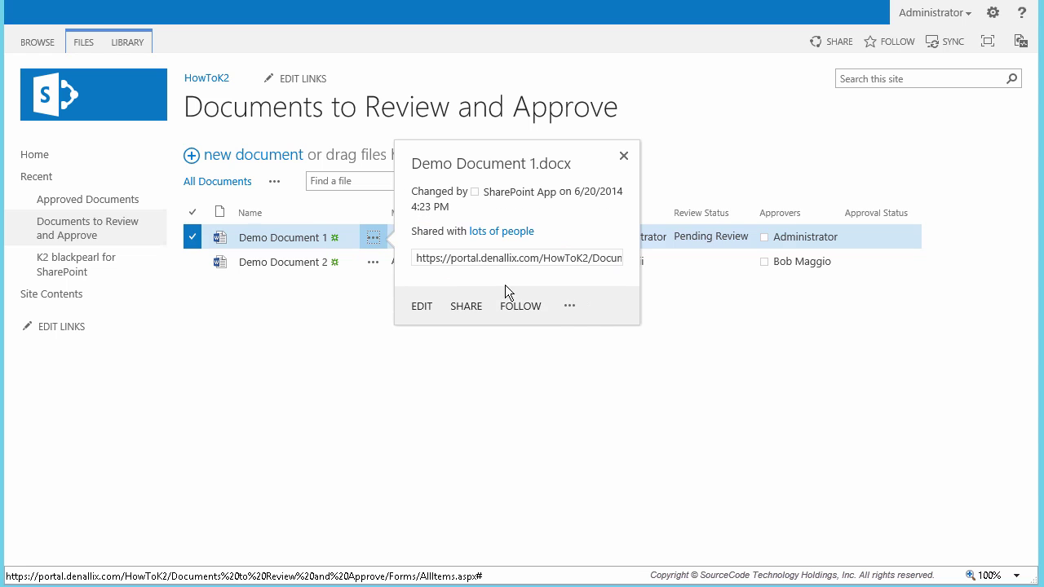
click(567, 307)
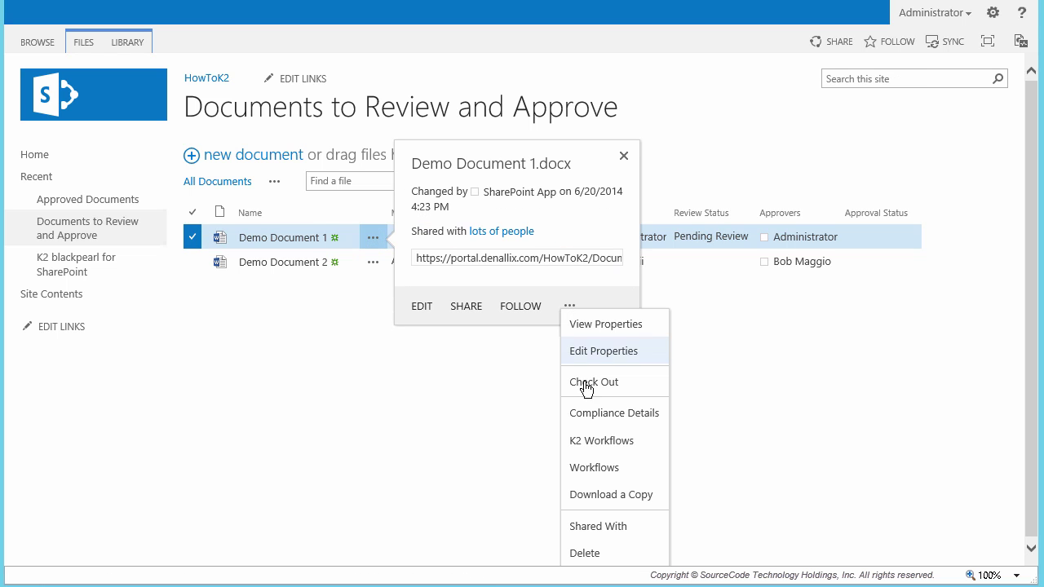
click(593, 440)
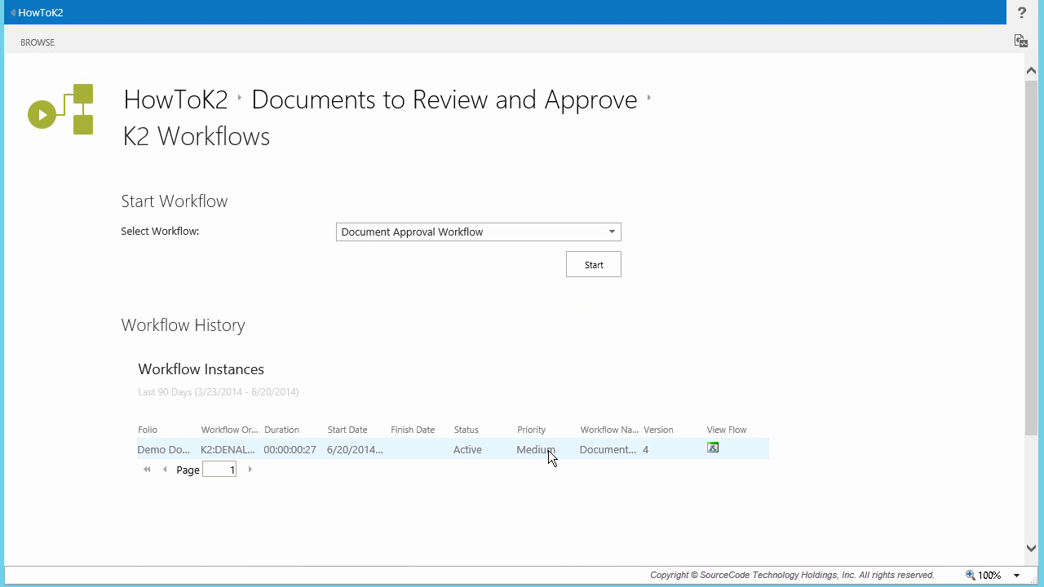
click(547, 450)
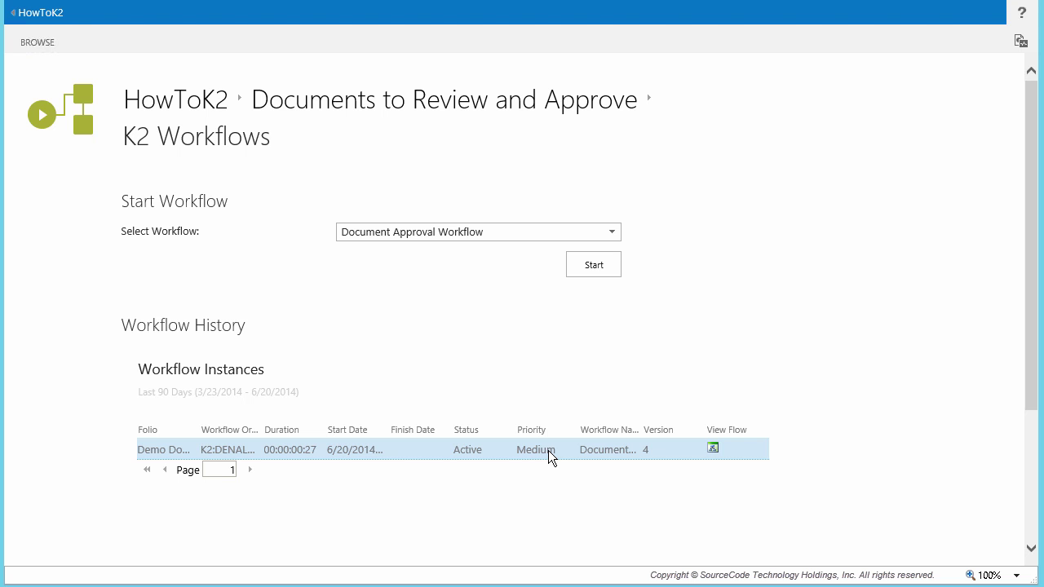
click(711, 449)
click(414, 98)
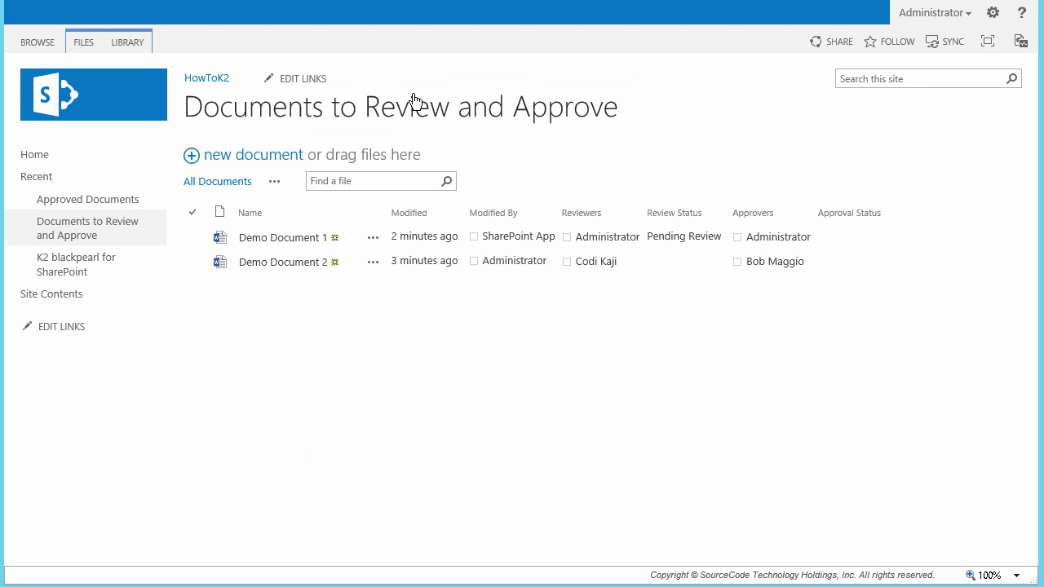
Start the Document Review Workflow on Demo Document 2 from its K2 Workflows page and refresh the library
click(373, 262)
click(570, 332)
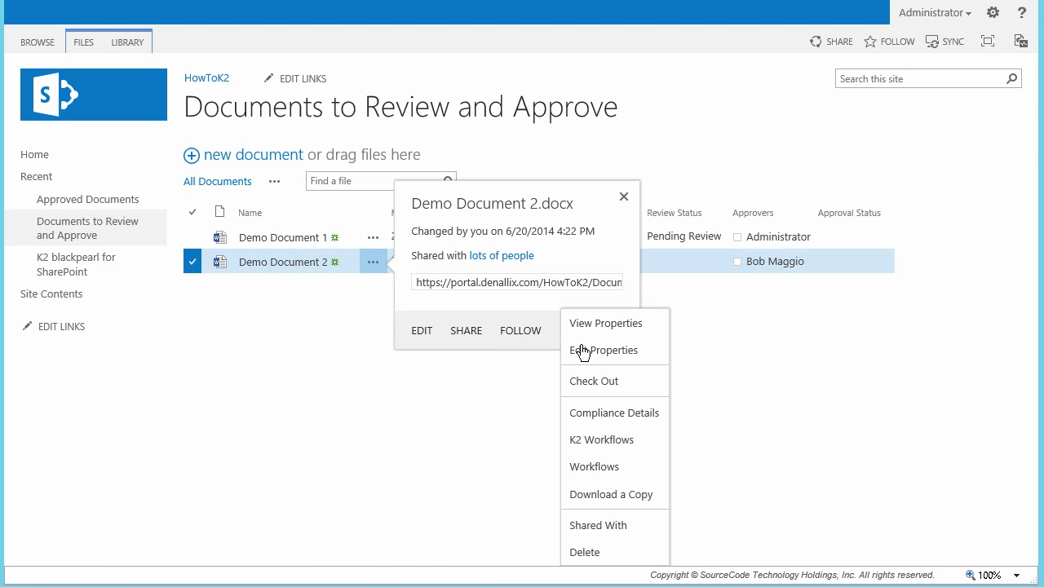
click(608, 440)
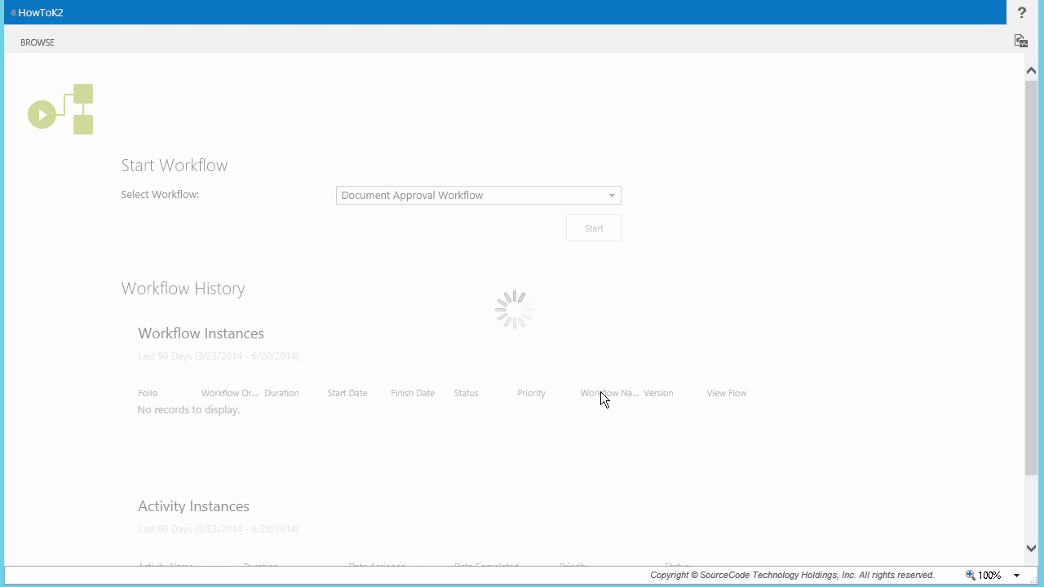
click(613, 233)
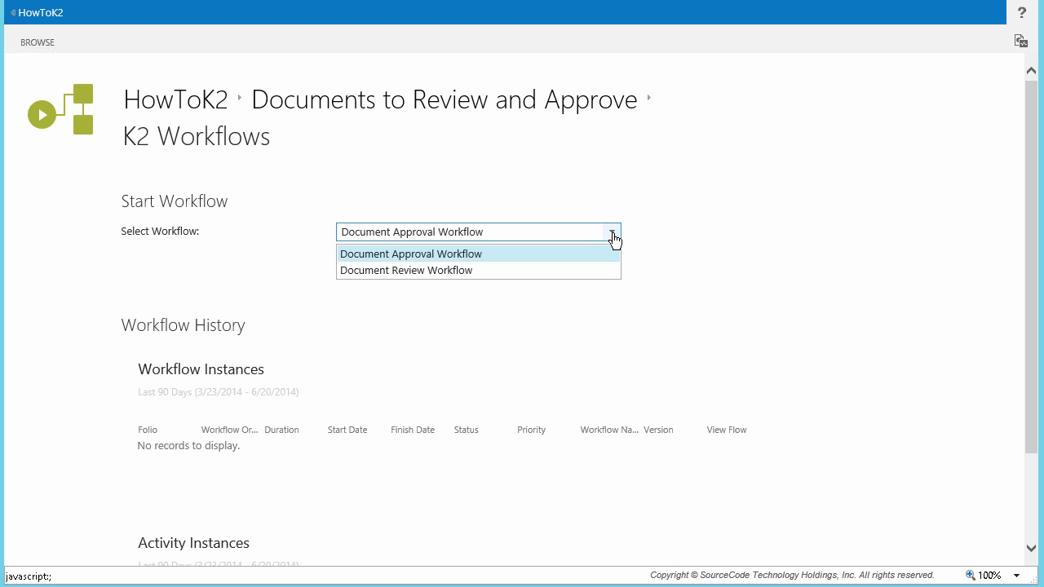
click(439, 269)
click(585, 268)
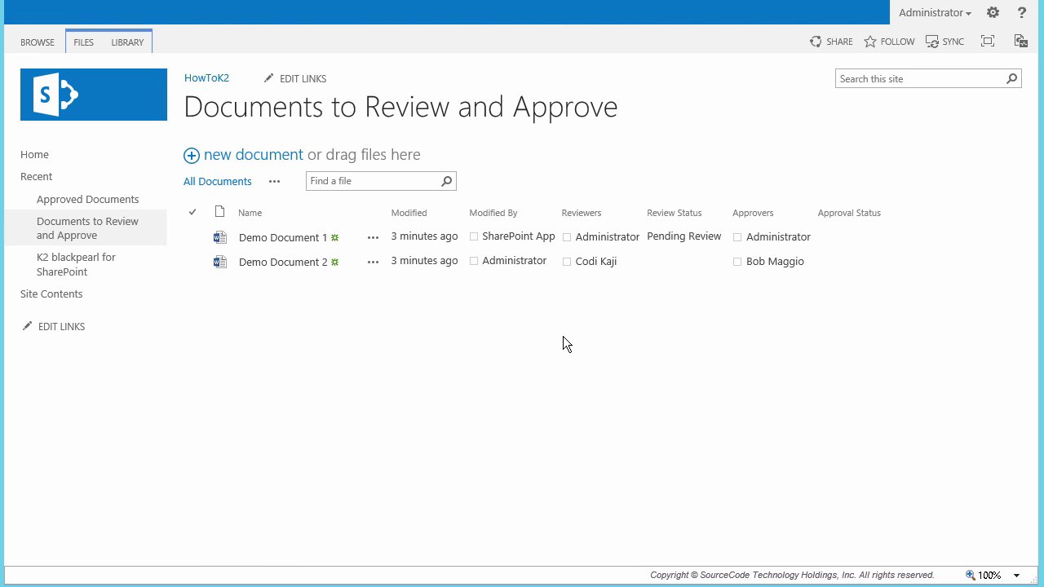
right_click(562, 336)
click(607, 283)
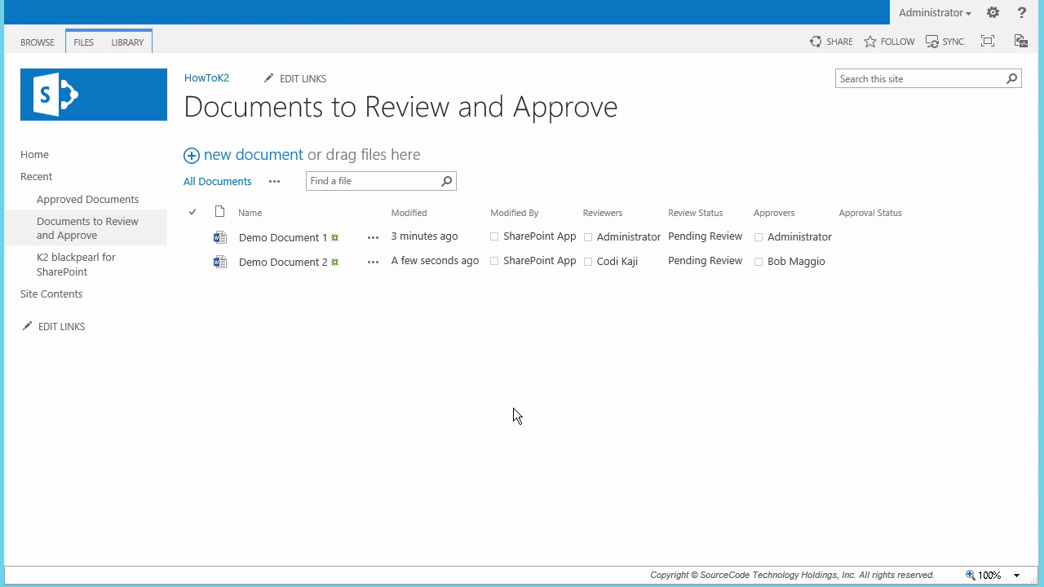
Switch to Outlook Web App and reply "Reviewed and Accepted" to the K2 Service review request for Demo One Doc Review and Approval
click(33, 157)
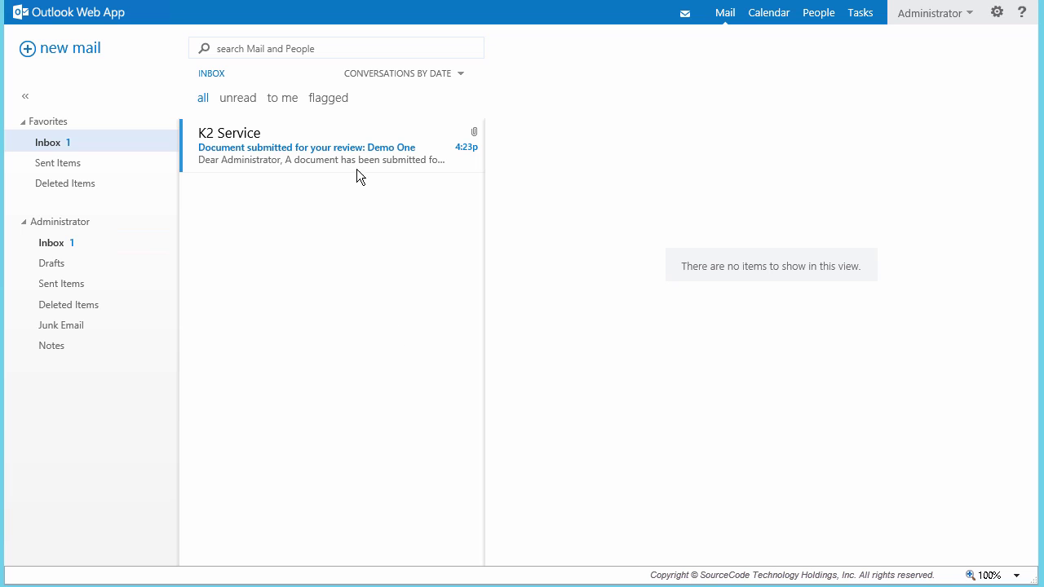
click(361, 151)
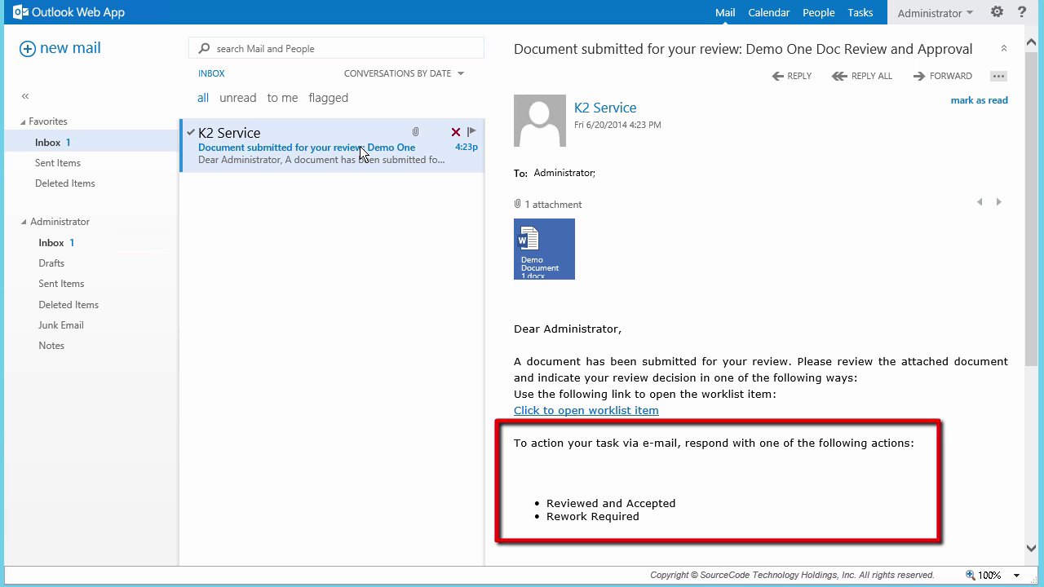
click(798, 78)
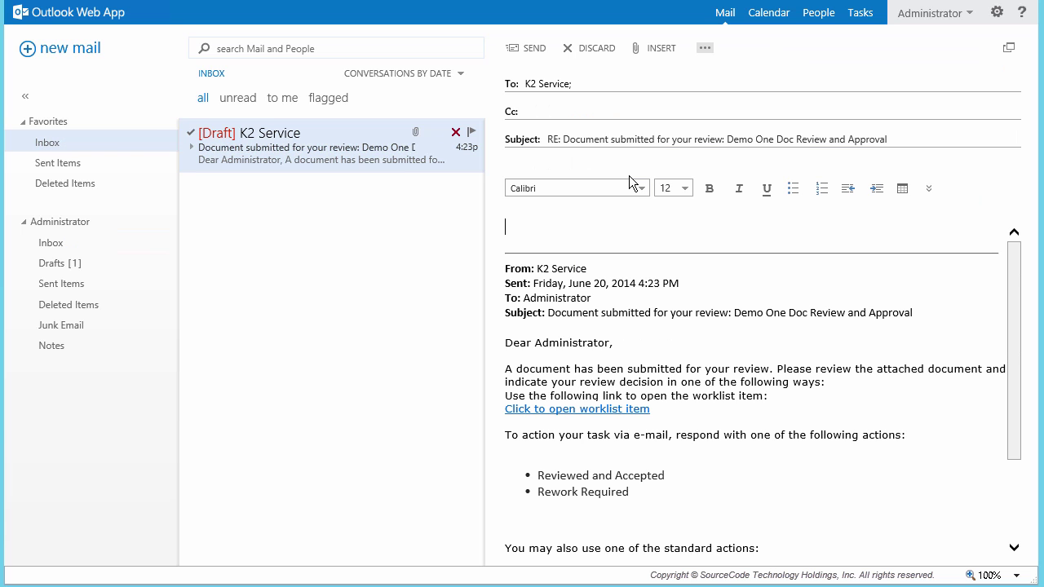
text(Reviewed and Accepted)
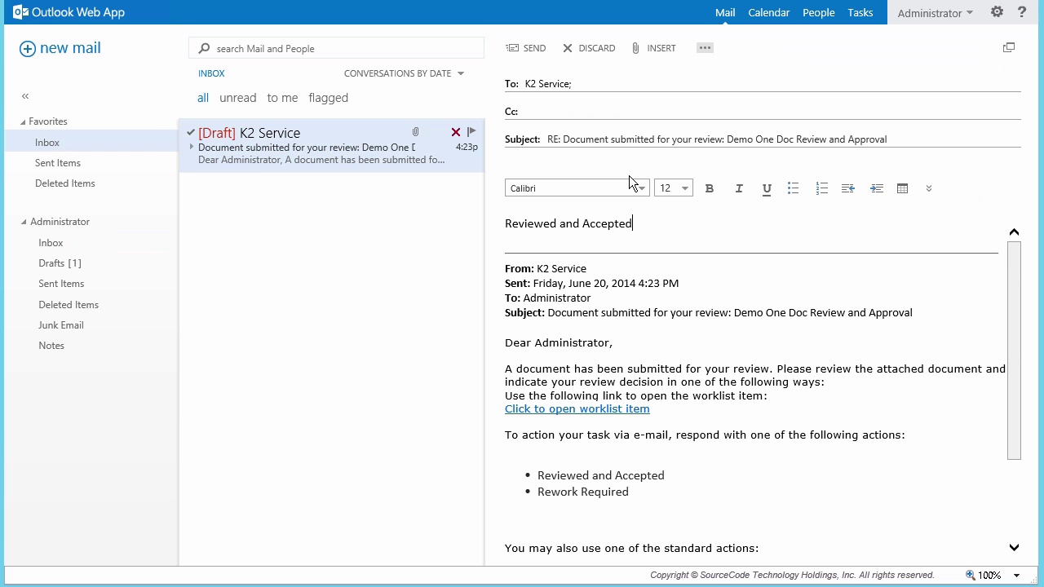
click(529, 49)
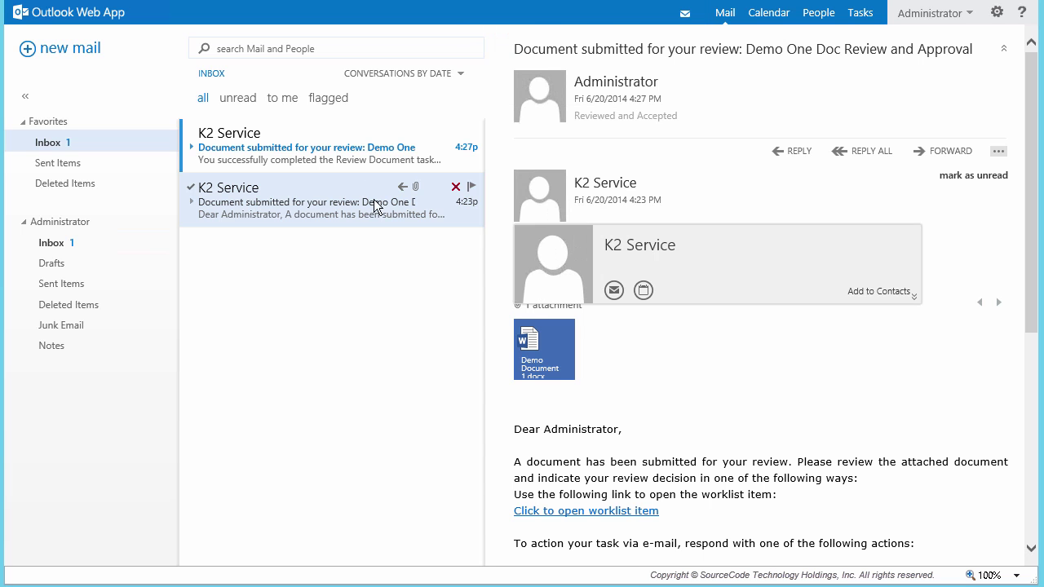
Examine the K2 Service e-mails about the Demo One review in Outlook and Demo Document 1's K2 workflow history in SharePoint
click(361, 160)
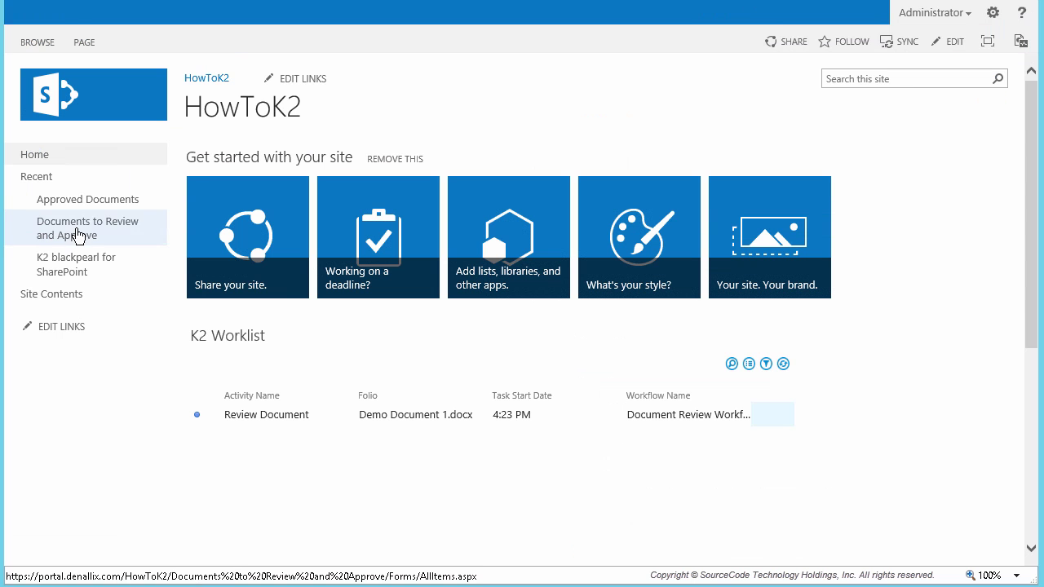
click(79, 235)
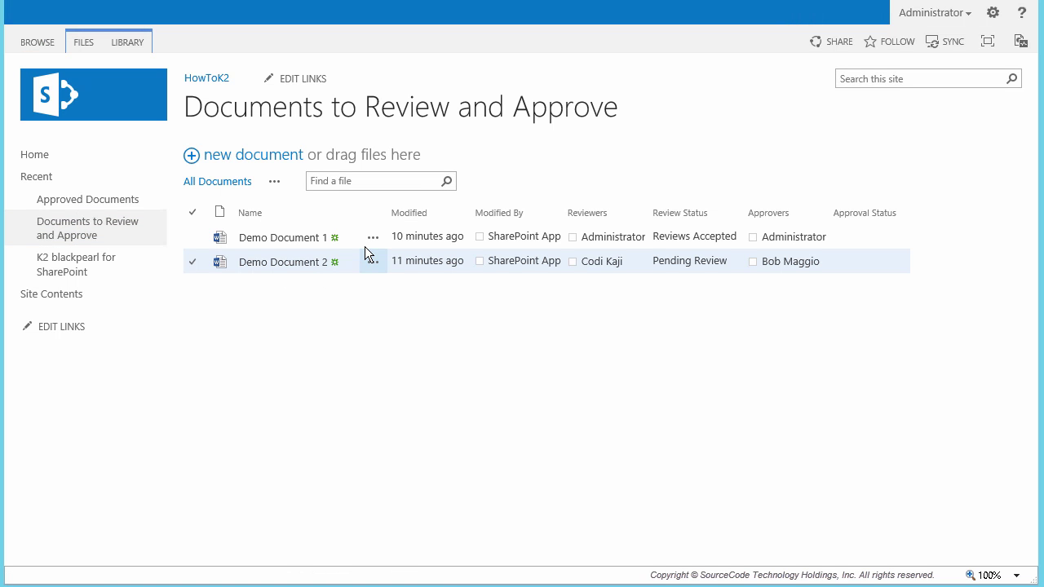
click(372, 239)
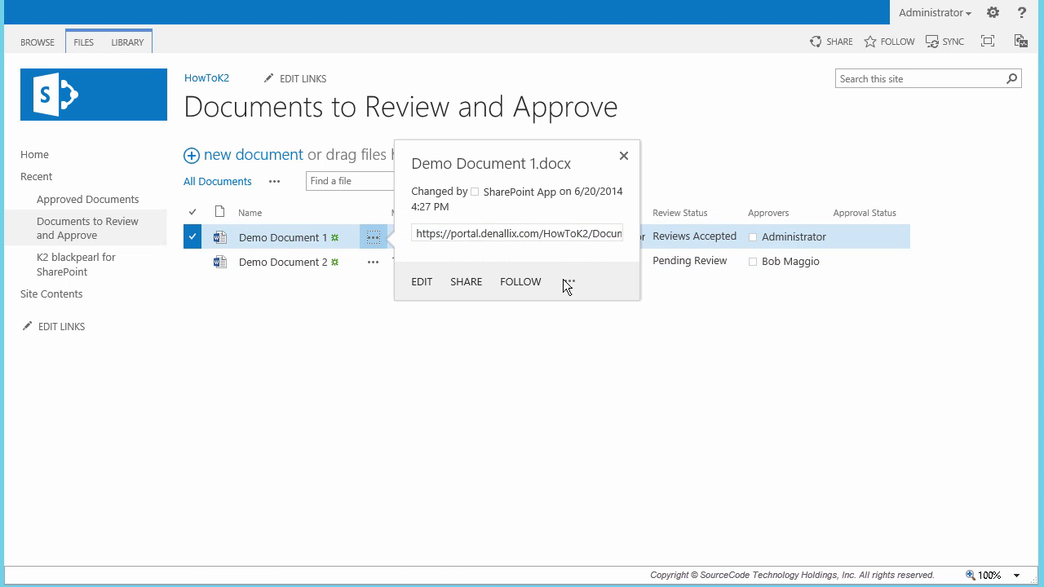
click(568, 286)
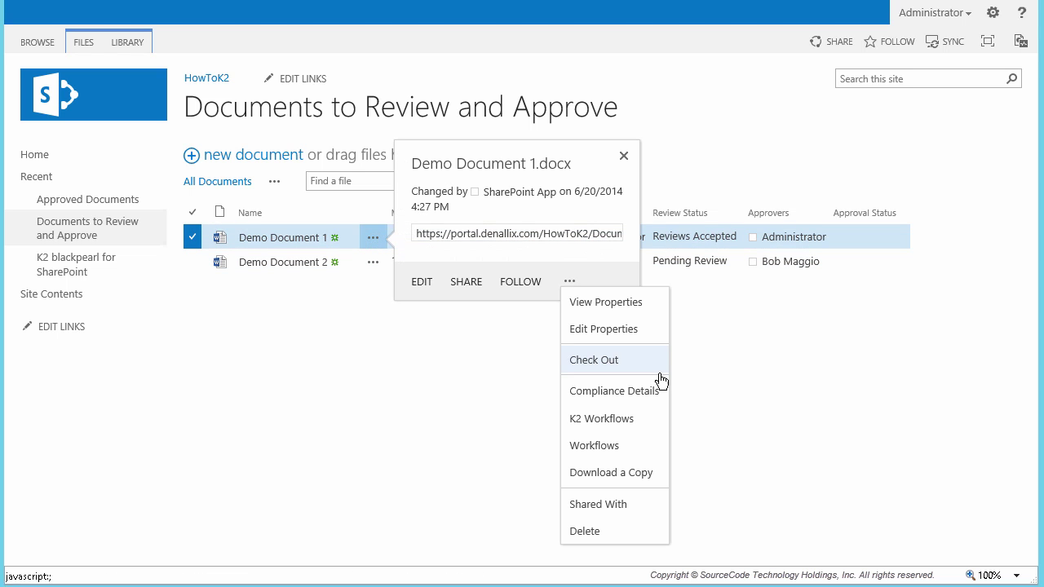
click(621, 418)
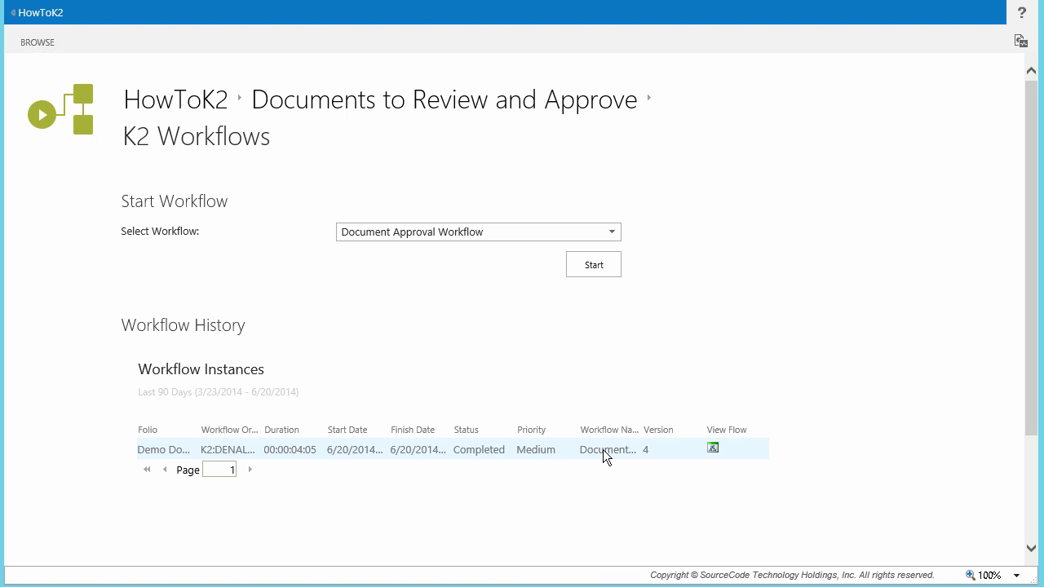
click(602, 449)
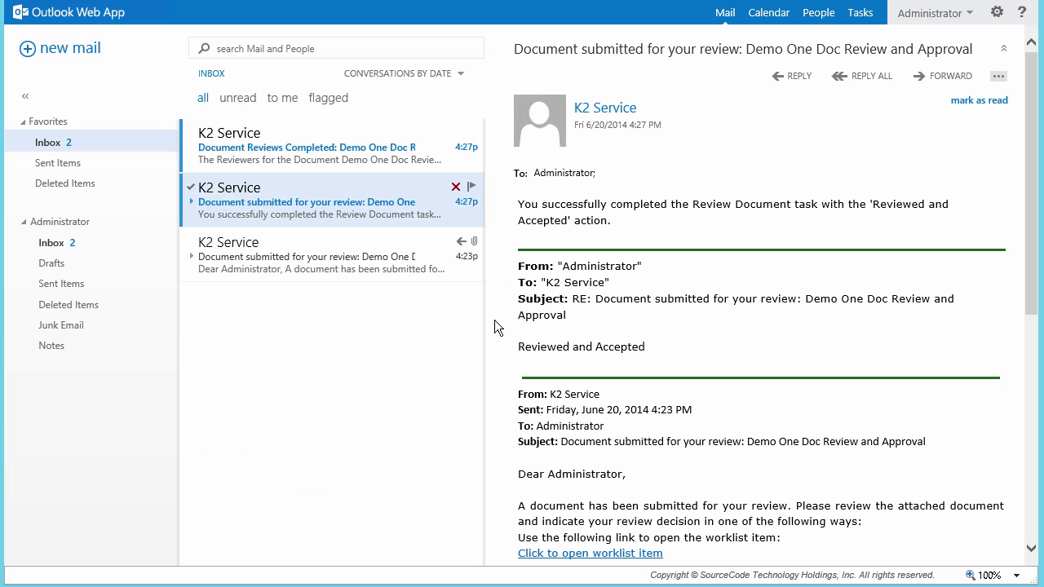
click(372, 153)
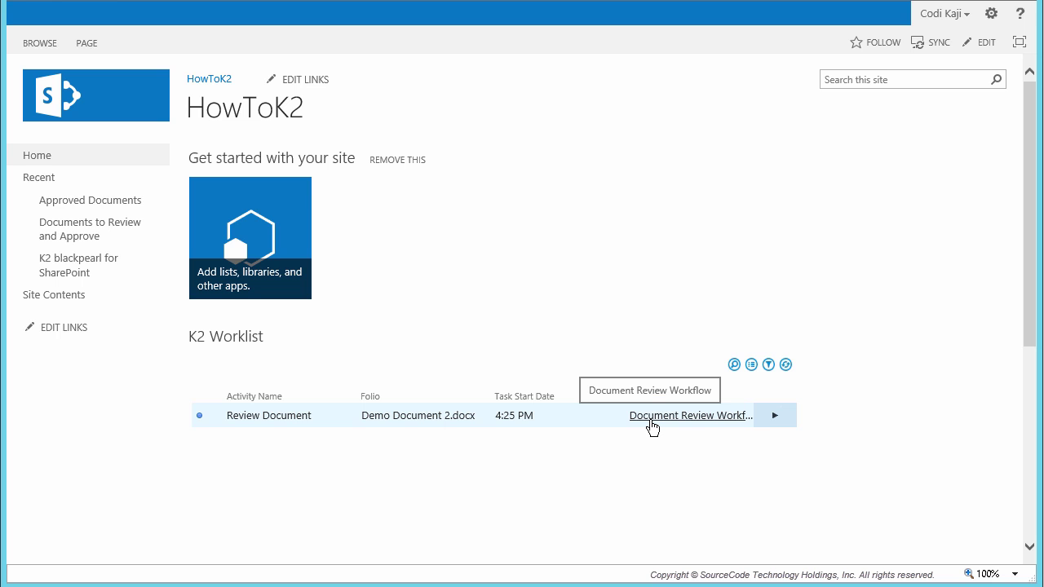
As Demo Document 2's reviewer, open its Review Document task form in SharePoint, submit it with Rework Required, and return to the library
click(776, 417)
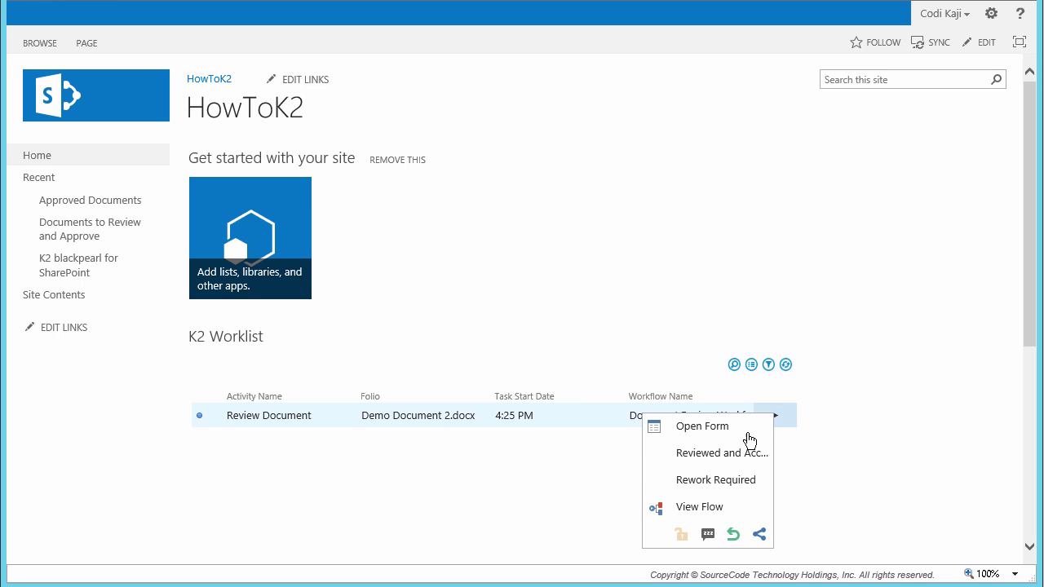
click(720, 432)
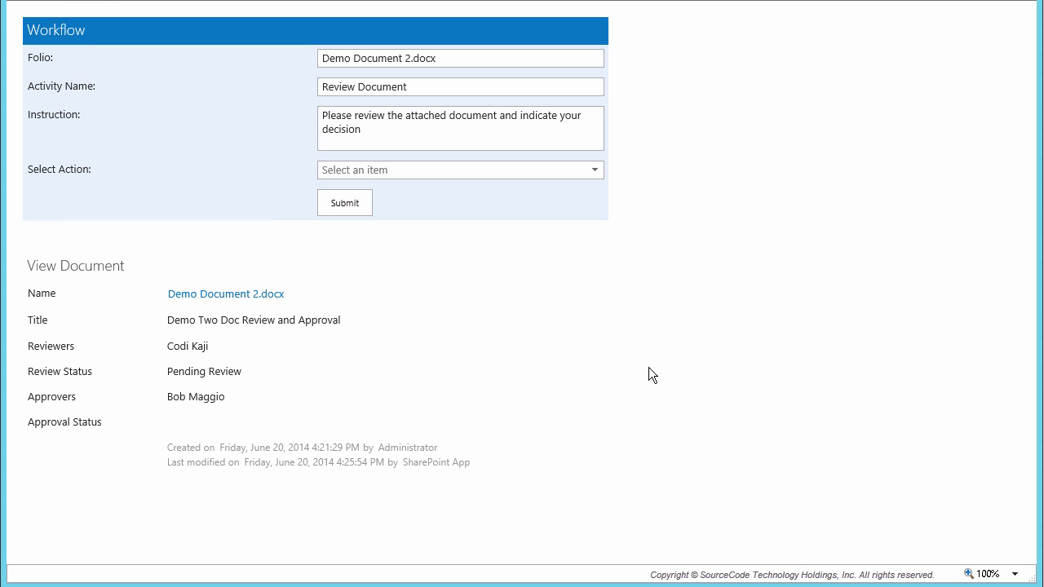
click(596, 178)
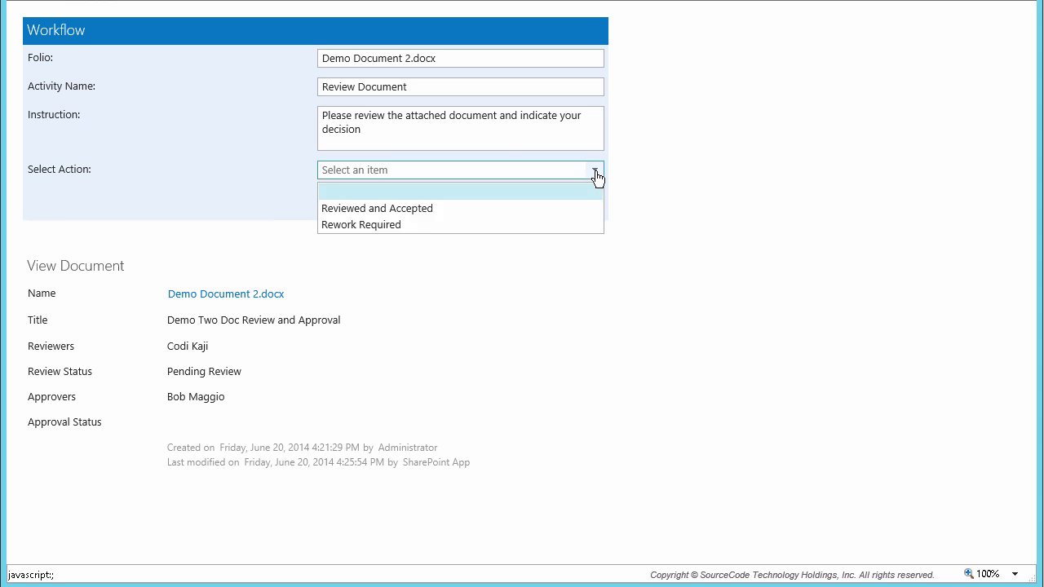
click(383, 224)
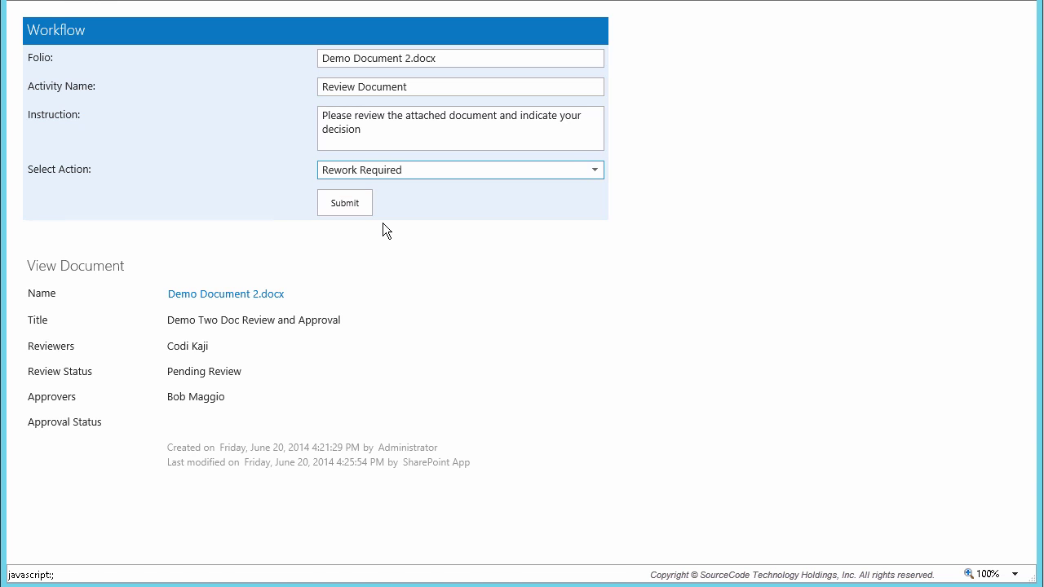
click(361, 205)
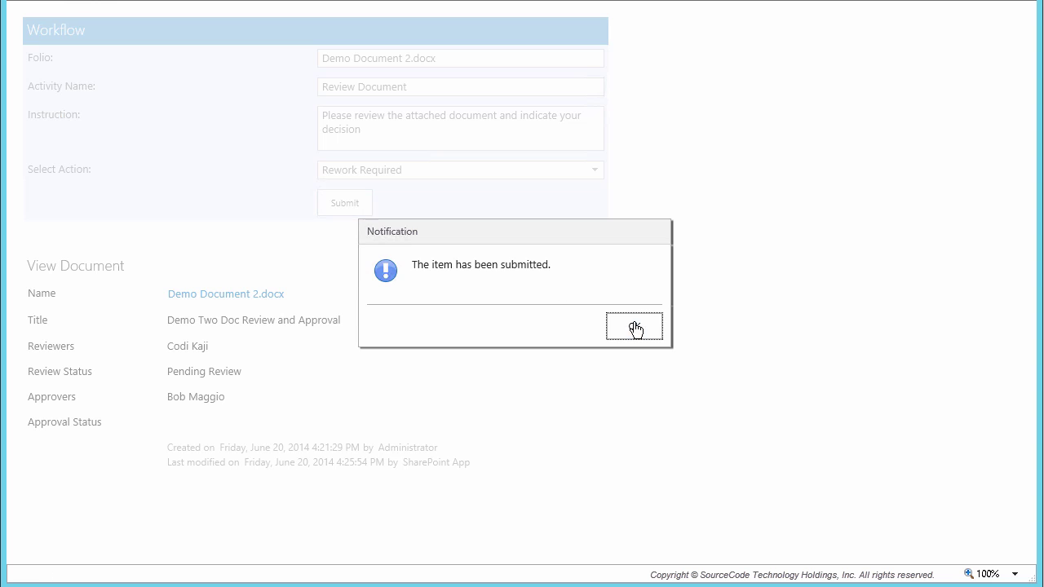
click(635, 328)
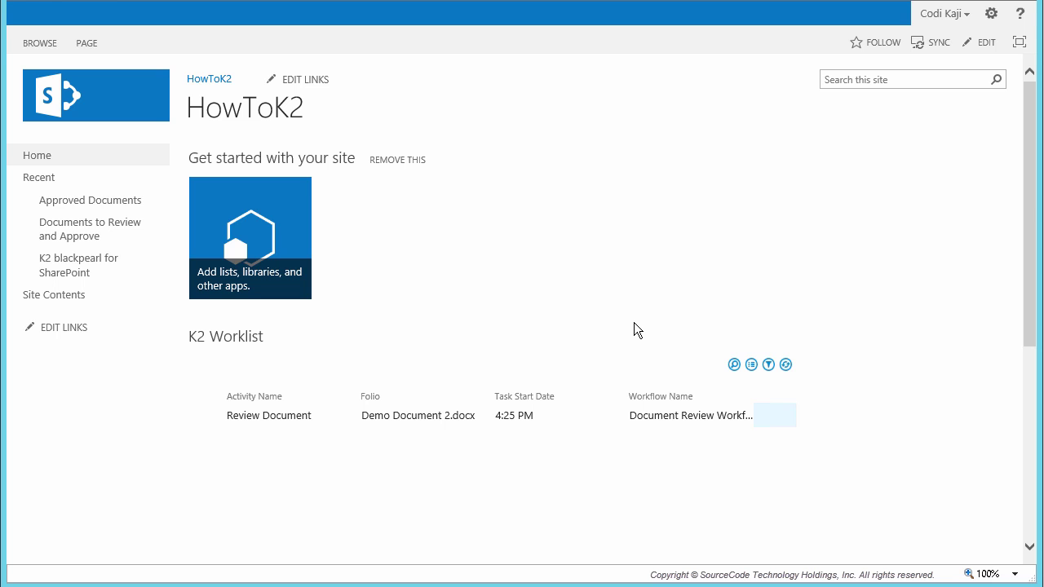
click(90, 237)
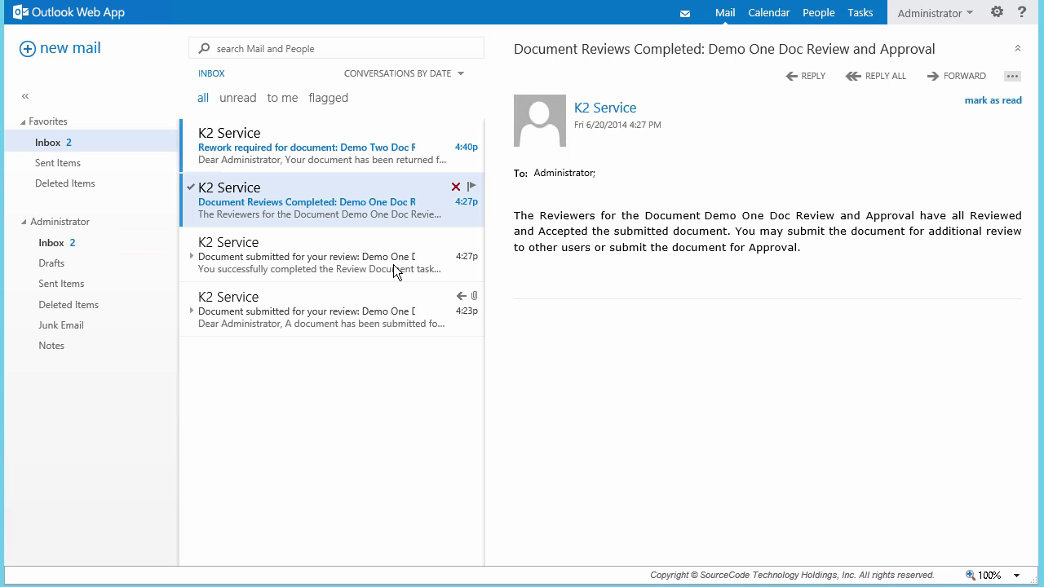
Open the worklist item from the Demo Two rework e-mail in Outlook and submit it with the action Resubmit for Review
click(368, 152)
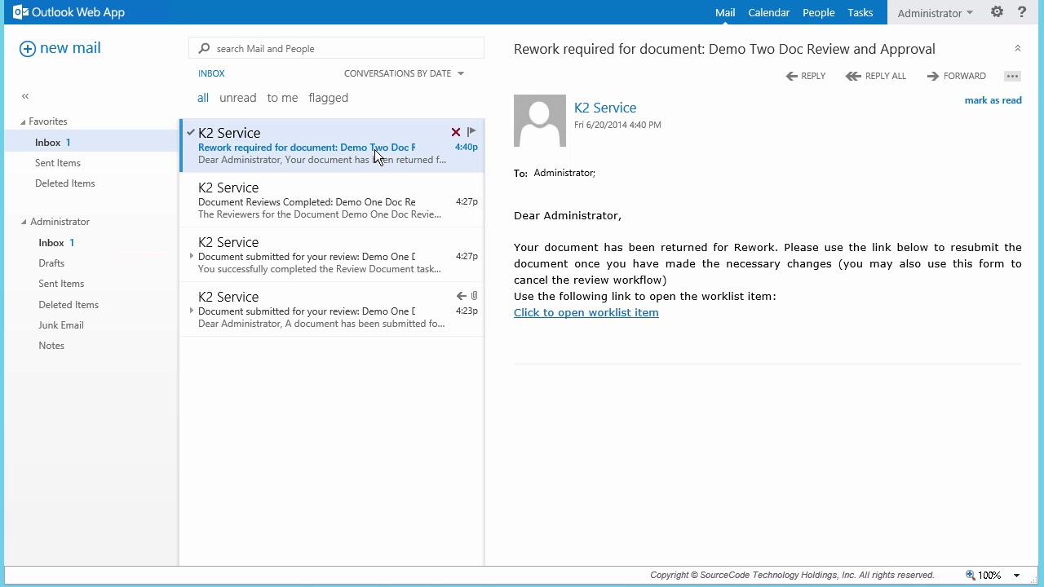
click(537, 313)
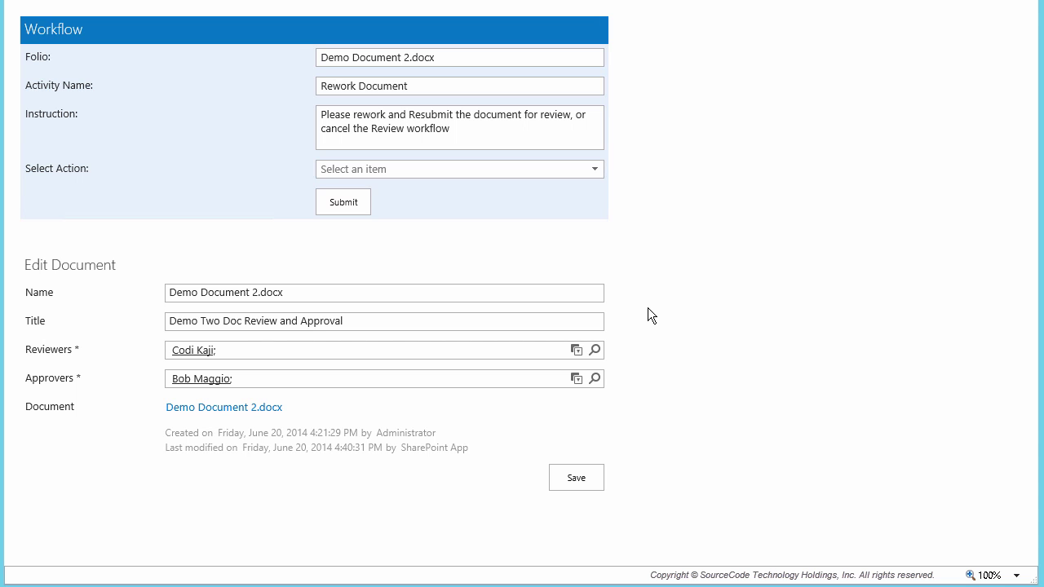
click(594, 172)
click(453, 210)
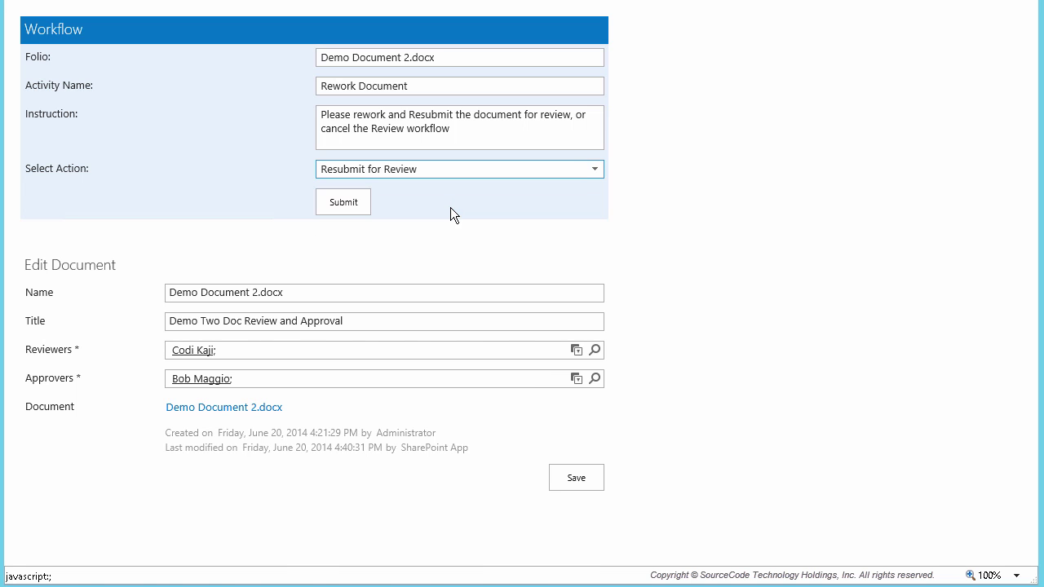
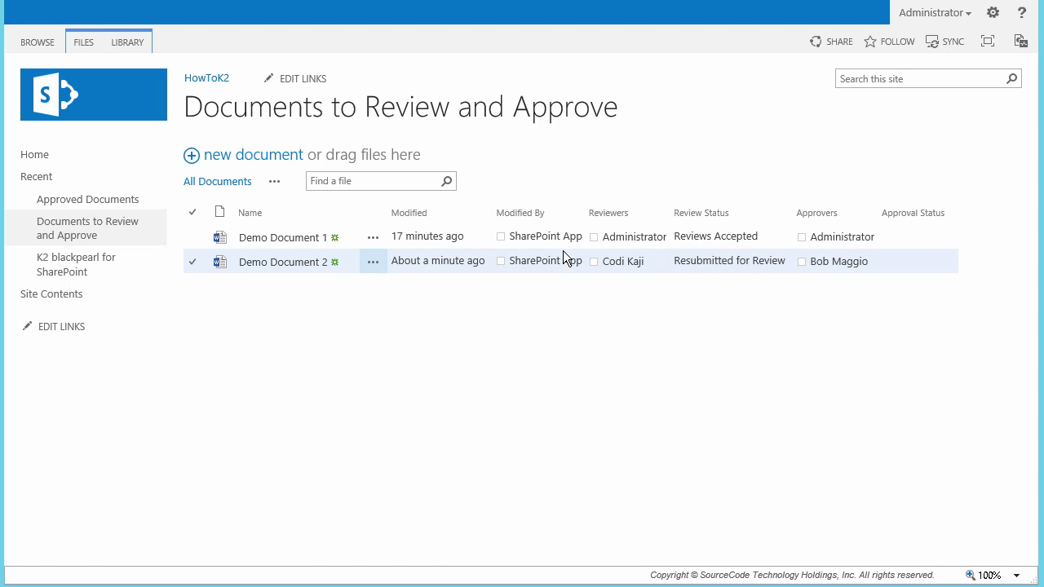
Open the View Flow of Demo Document 2's review workflow and examine the Review Document activity's overview and participants
click(380, 269)
click(380, 269)
click(380, 269)
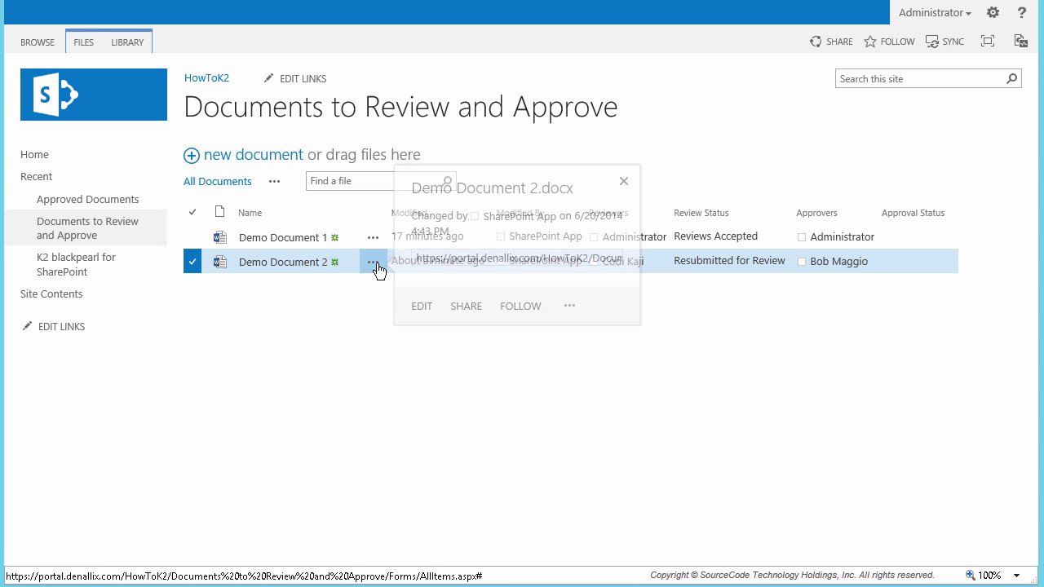
click(568, 307)
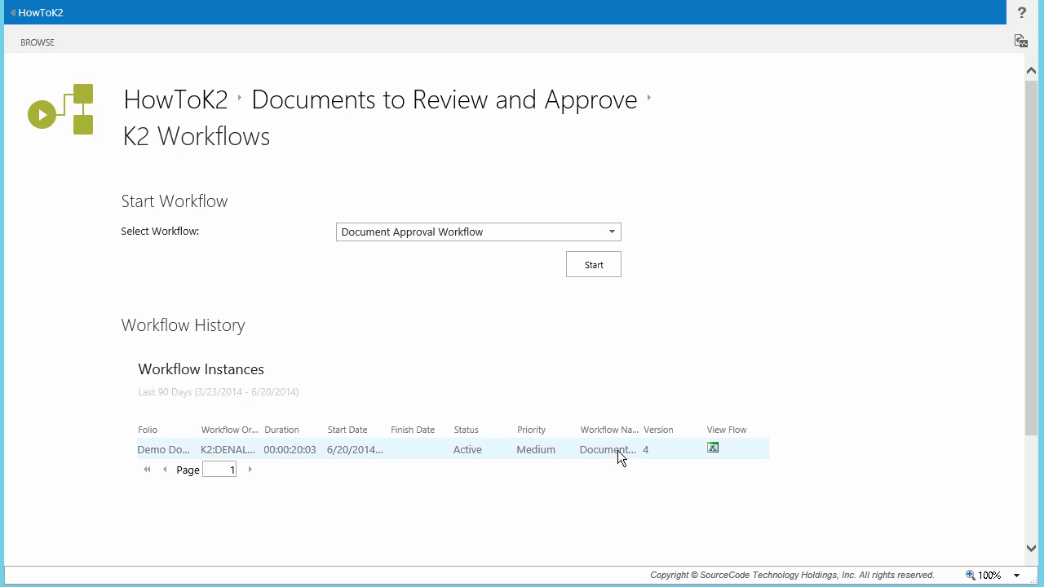
click(712, 449)
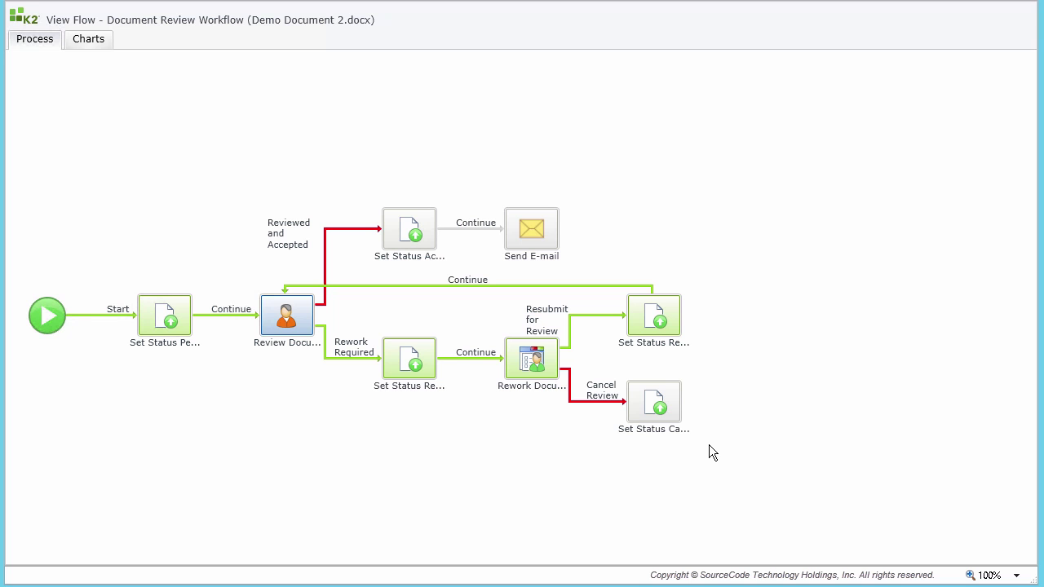
click(300, 329)
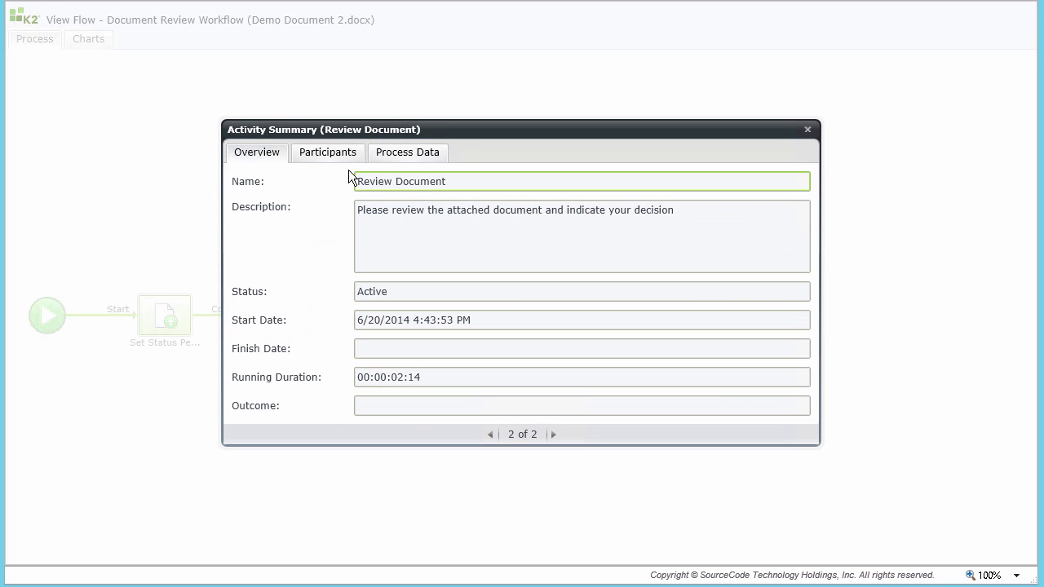
click(346, 157)
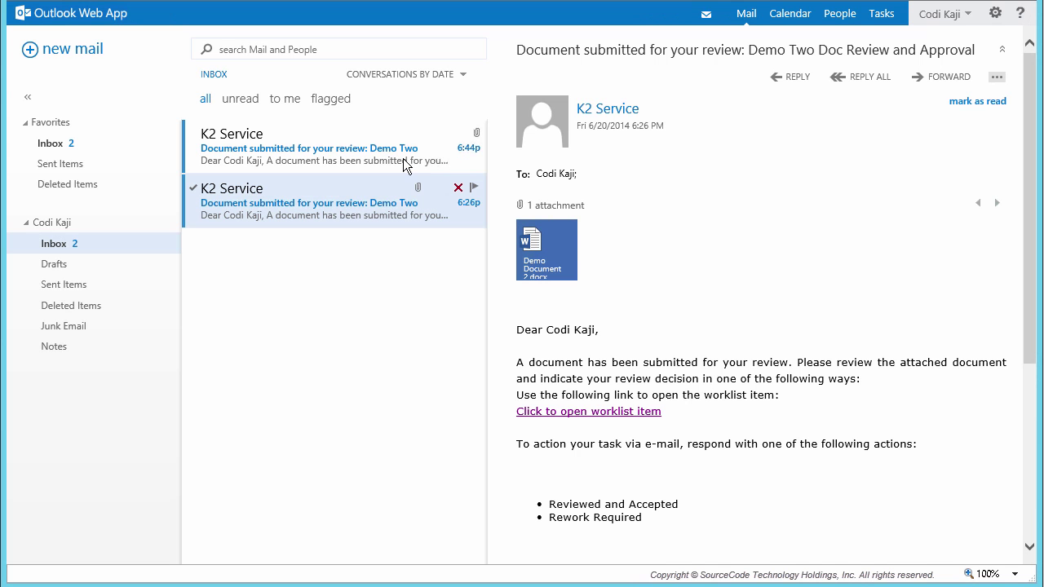
Switch to the reviewer's Outlook Web App inbox and reply "Reviewed and Accepted" to the newest Demo Two review request
click(369, 157)
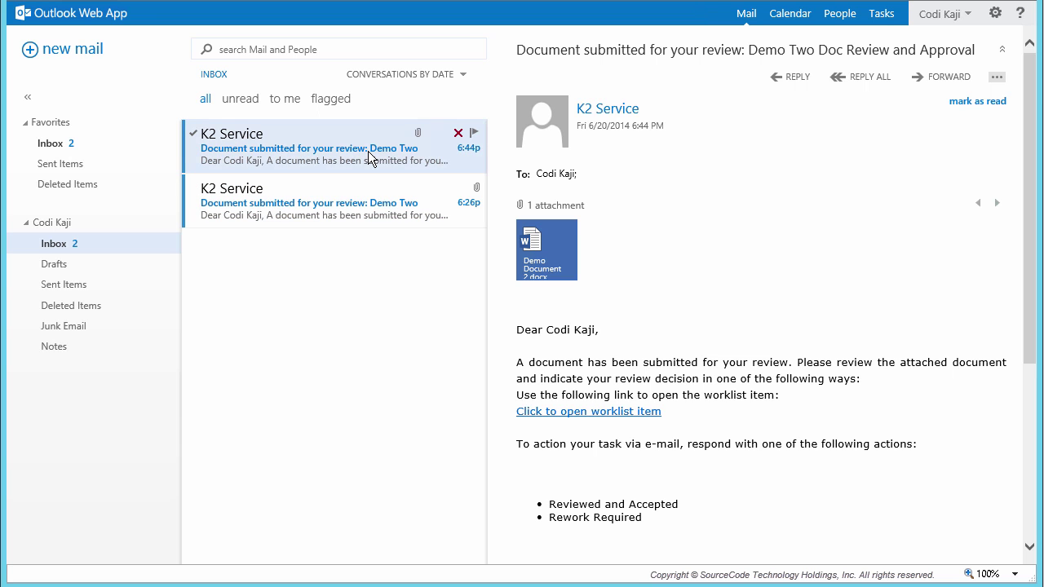
click(797, 79)
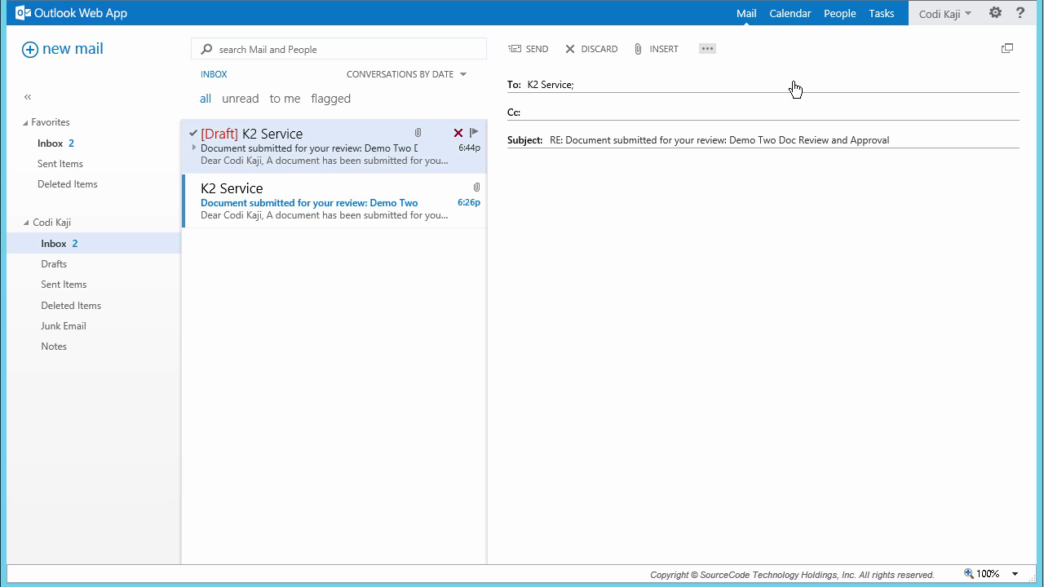
text(Reviewed and Accepted)
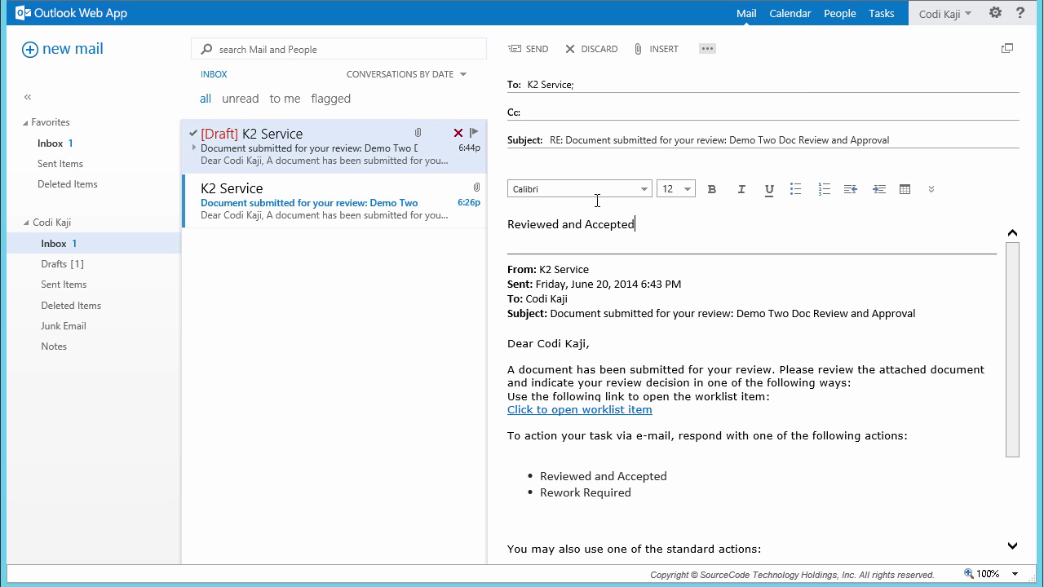
click(538, 50)
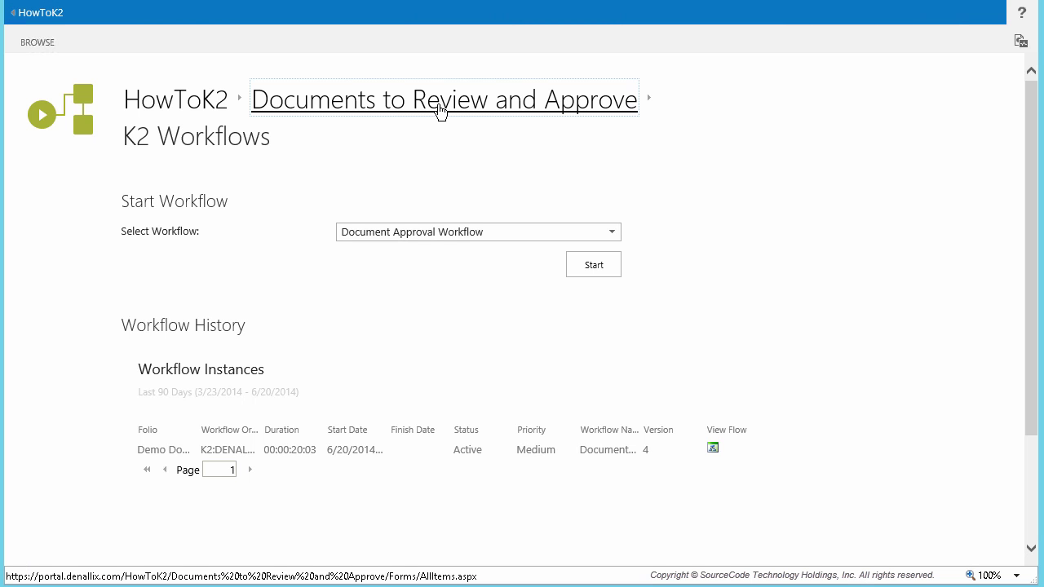
Return to the SharePoint library, start the Document Approval Workflow on Demo Document 1, and refresh the library
click(441, 110)
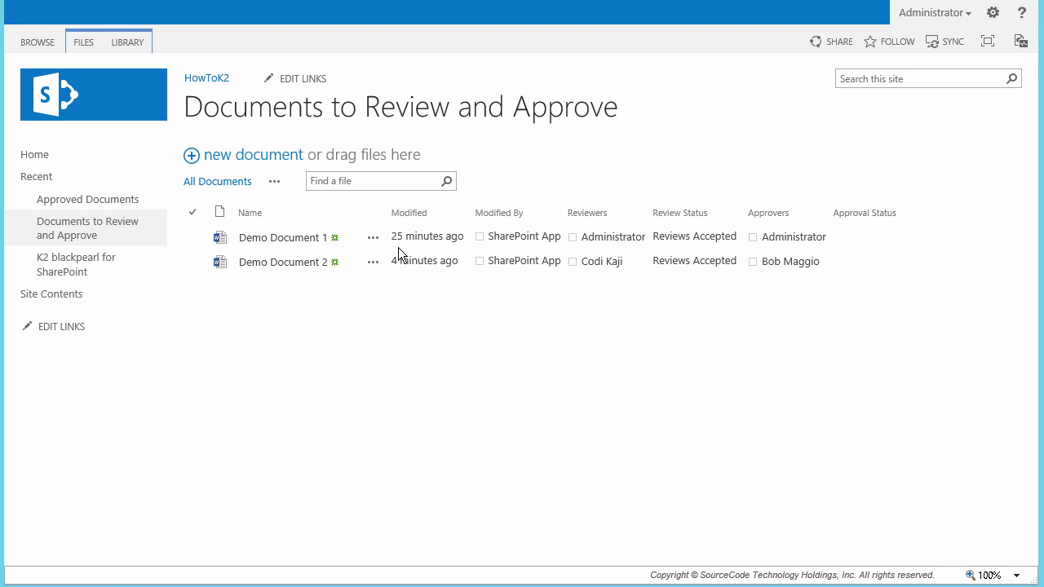
click(373, 237)
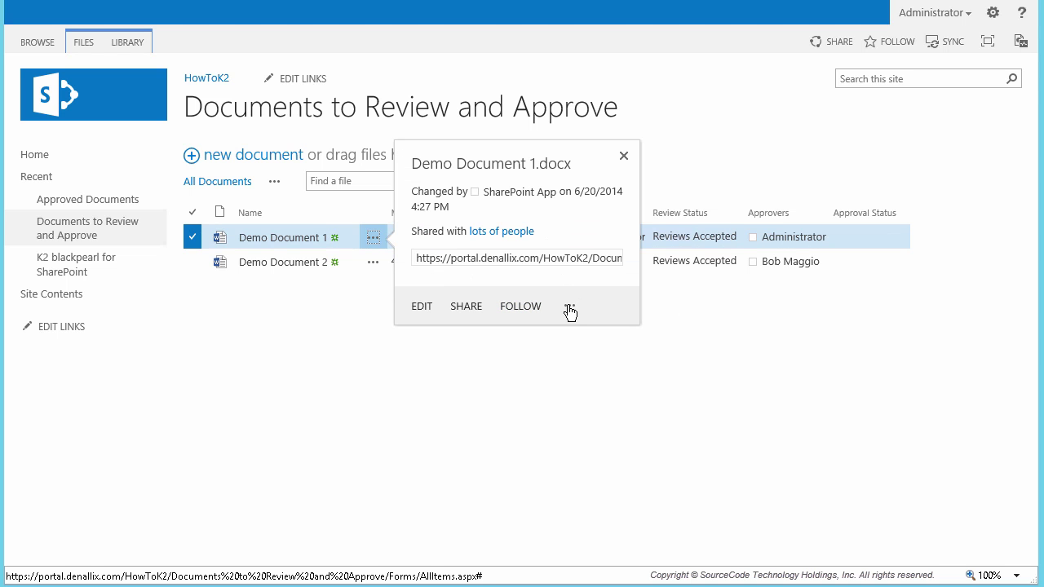
click(568, 307)
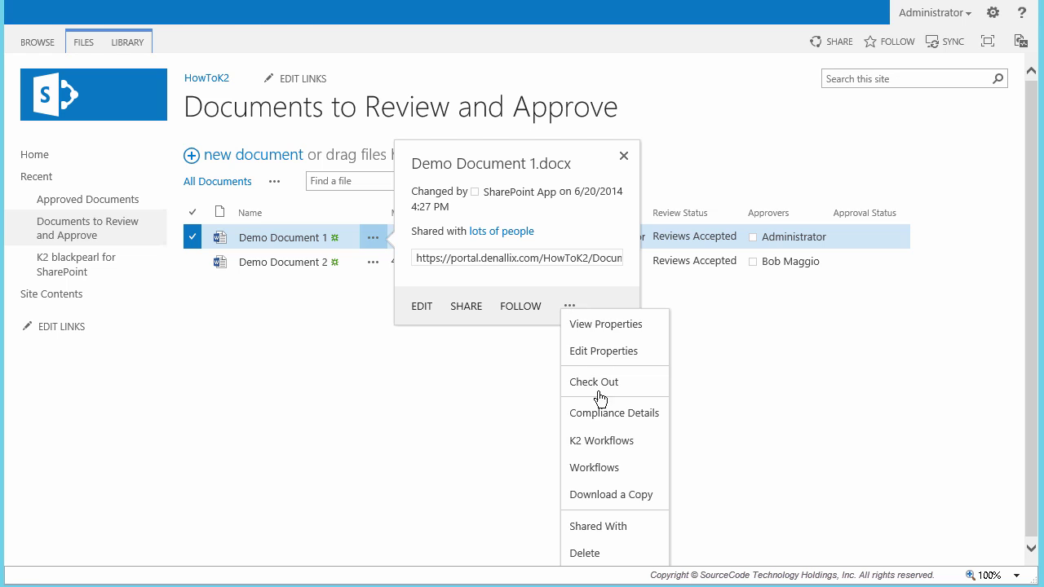
click(611, 439)
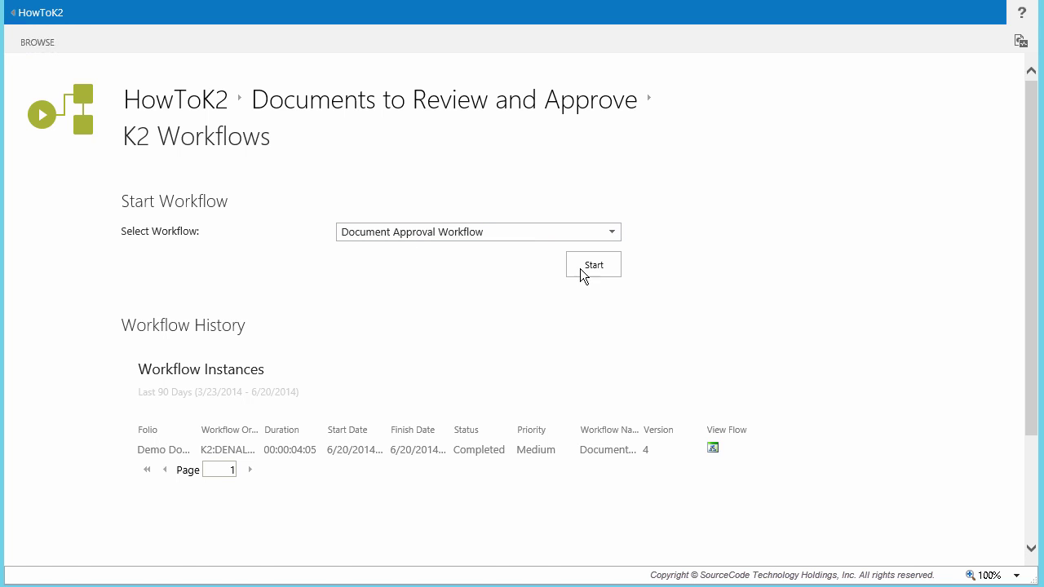
click(606, 267)
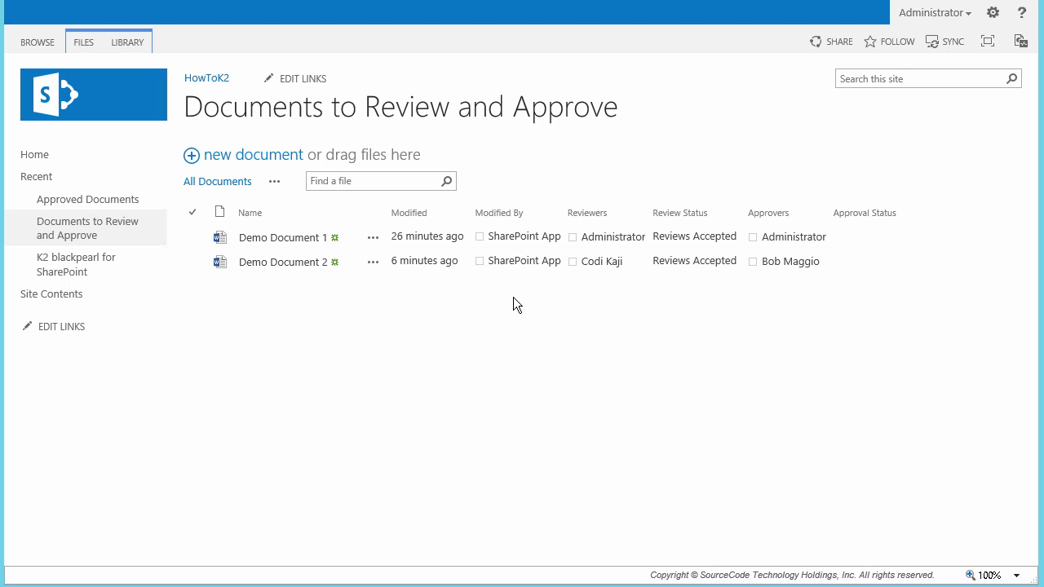
right_click(501, 360)
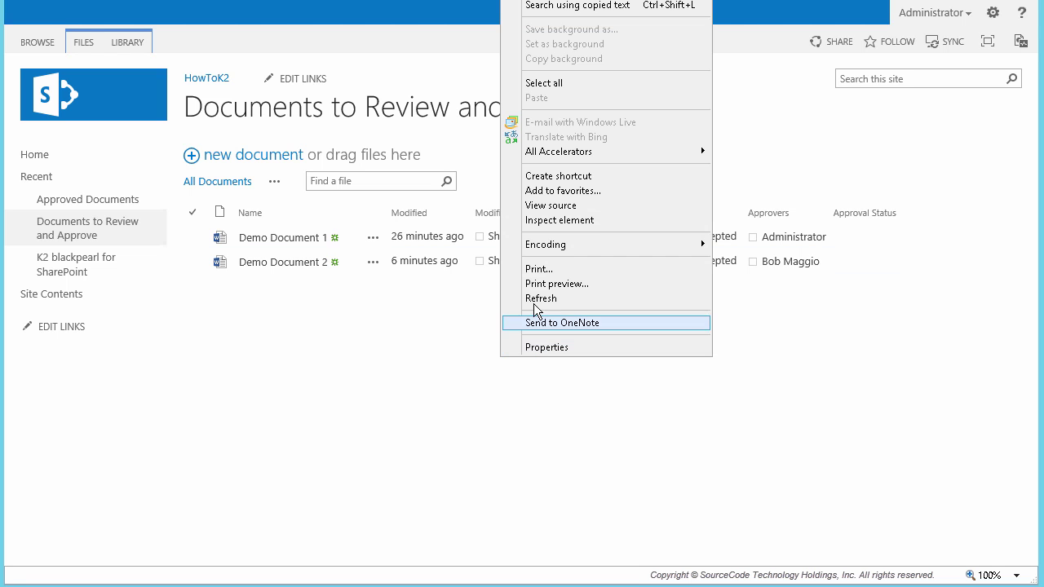
click(535, 298)
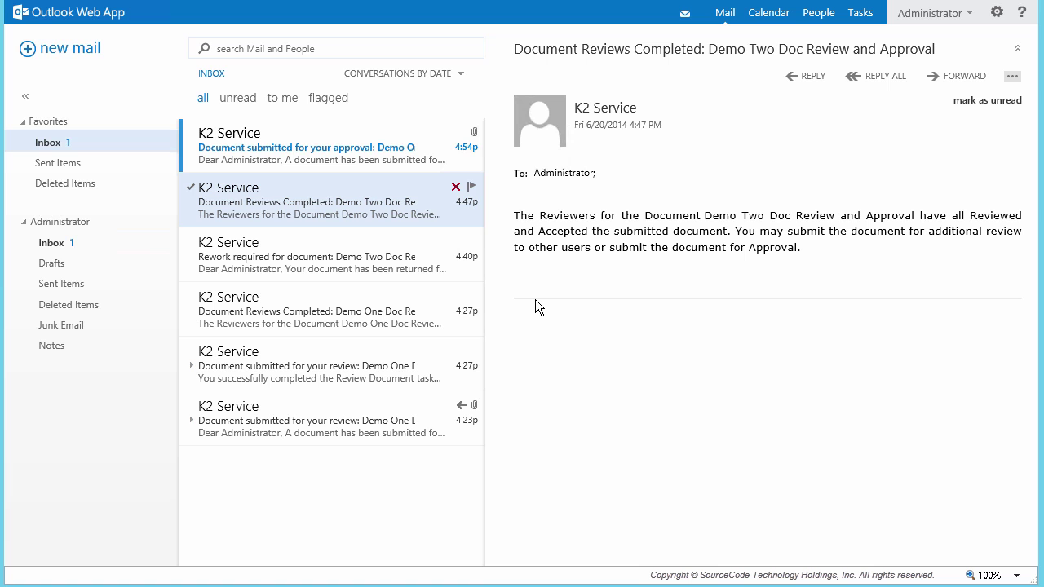
Switch to the Administrator's Outlook Web App inbox and reply "Rejected" to the Demo One approval request
click(337, 147)
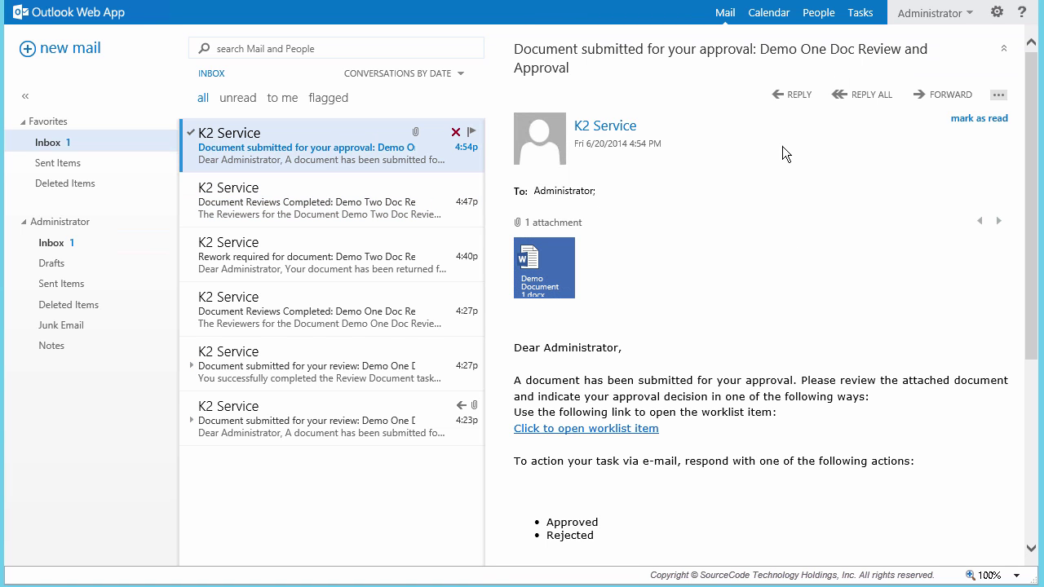
click(791, 96)
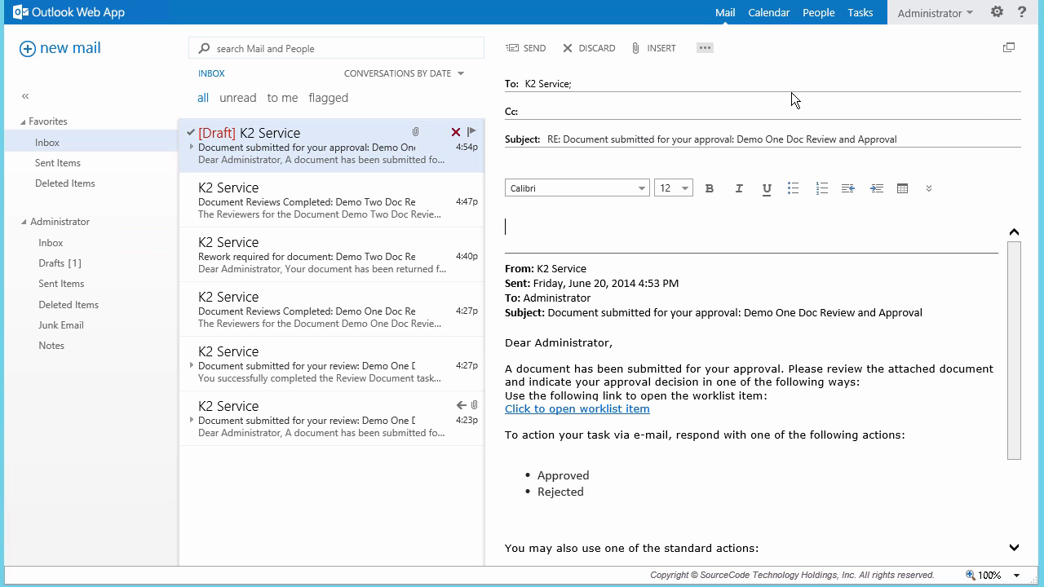
text(Rejected)
click(527, 48)
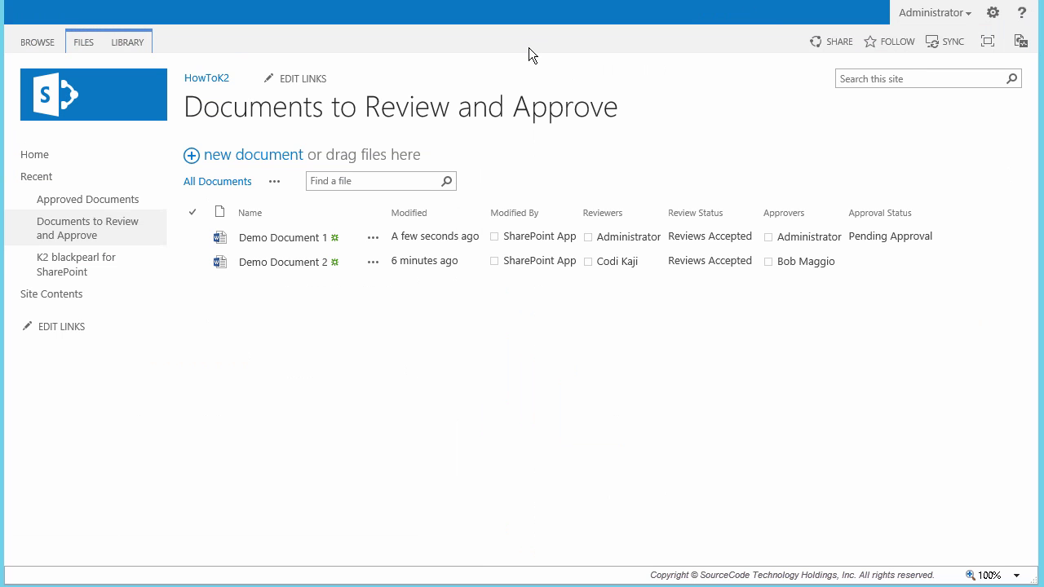
Refresh the SharePoint library to check Demo Document 1's approval status, and look in the Approved Documents library
right_click(334, 335)
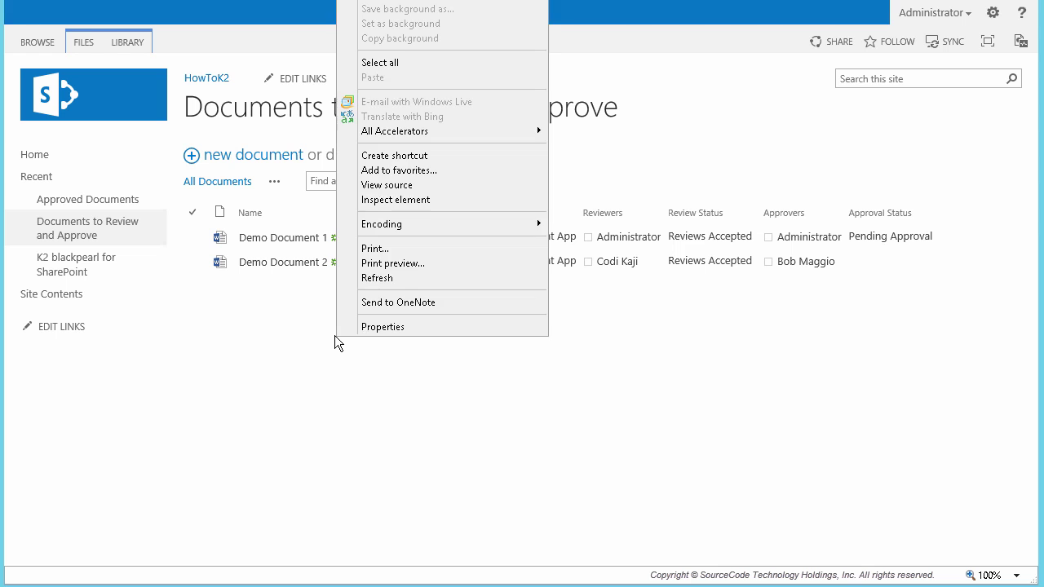
click(378, 279)
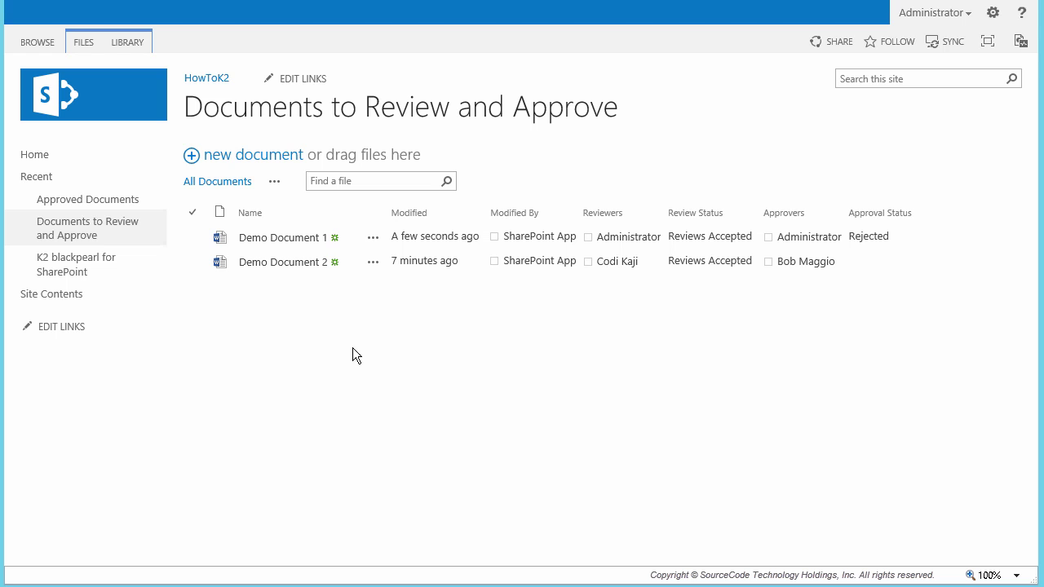
click(115, 201)
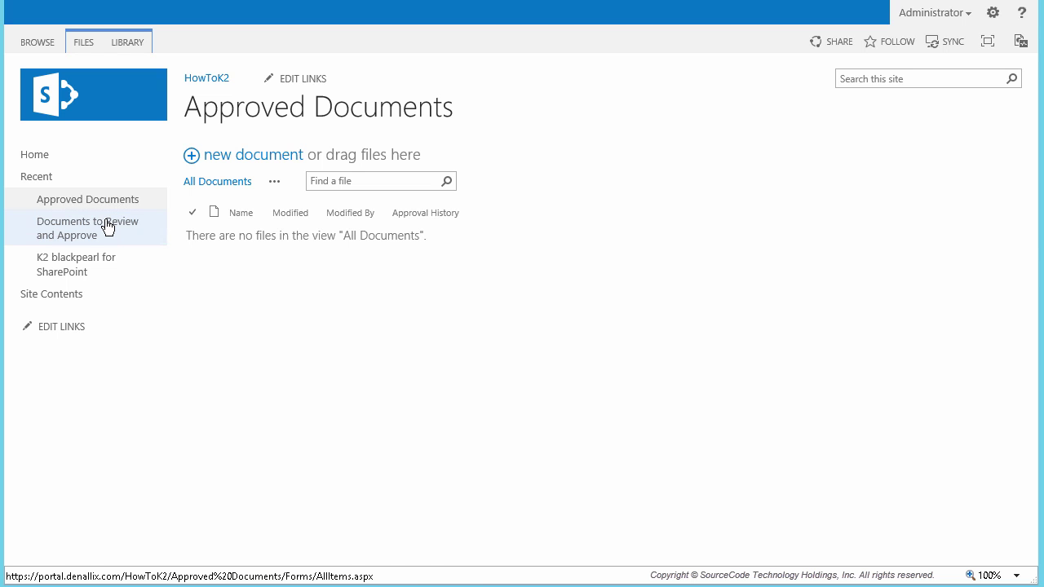
click(106, 228)
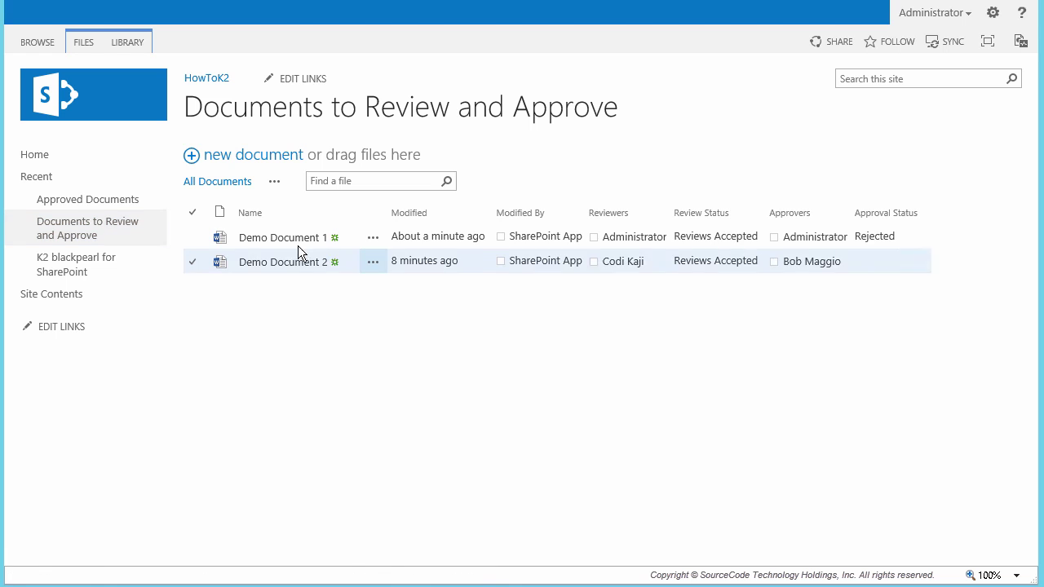
Examine Demo Document 1's K2 workflow history and open the View Flow of its approval workflow instance
click(367, 237)
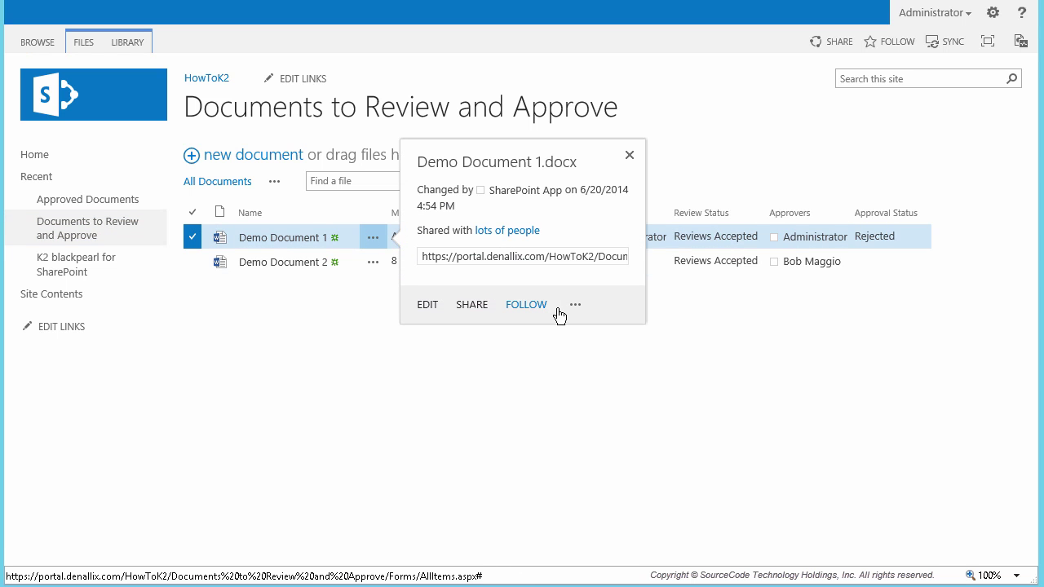
click(575, 305)
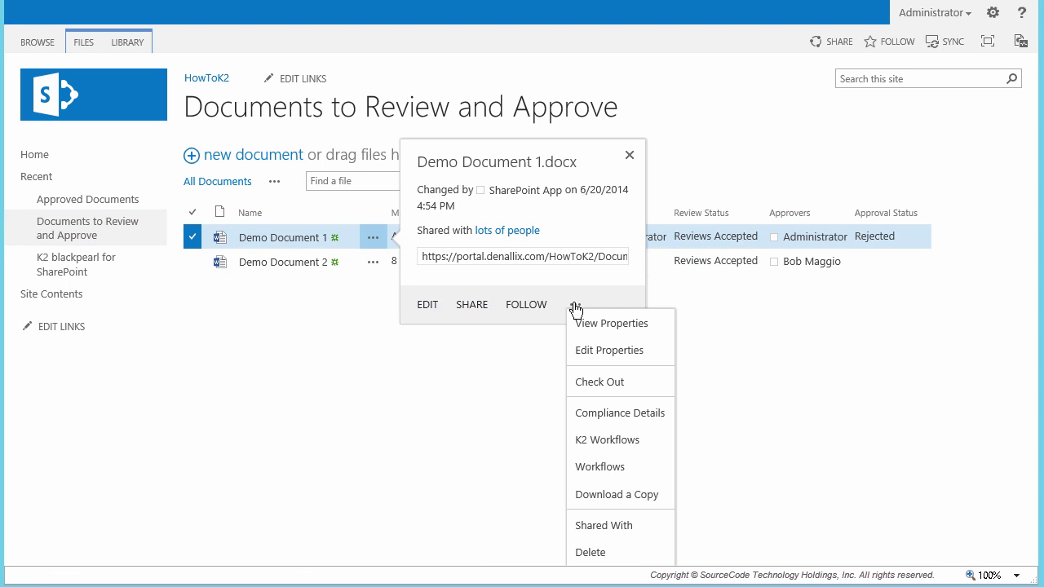
click(590, 445)
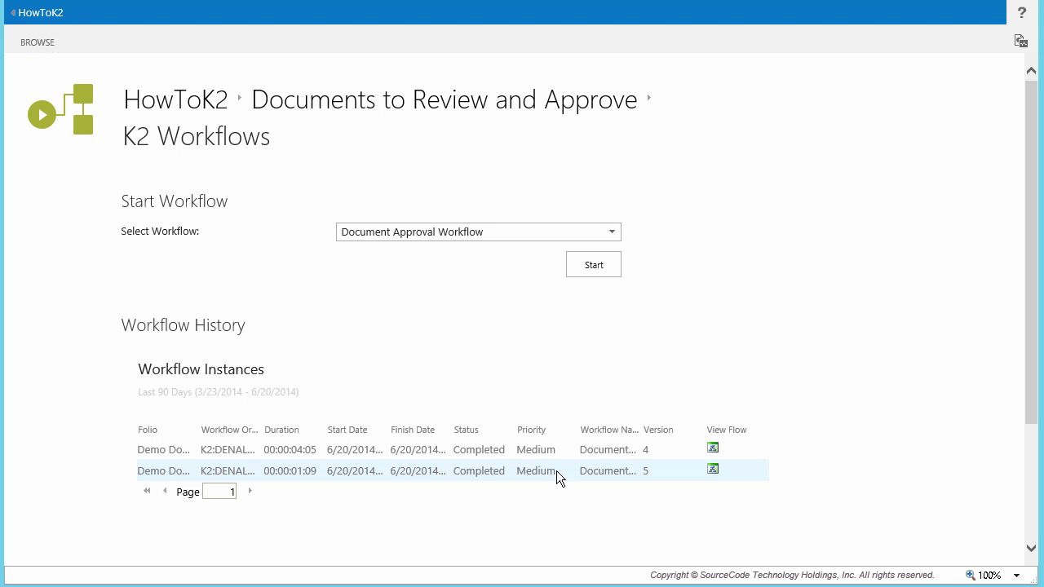
click(713, 471)
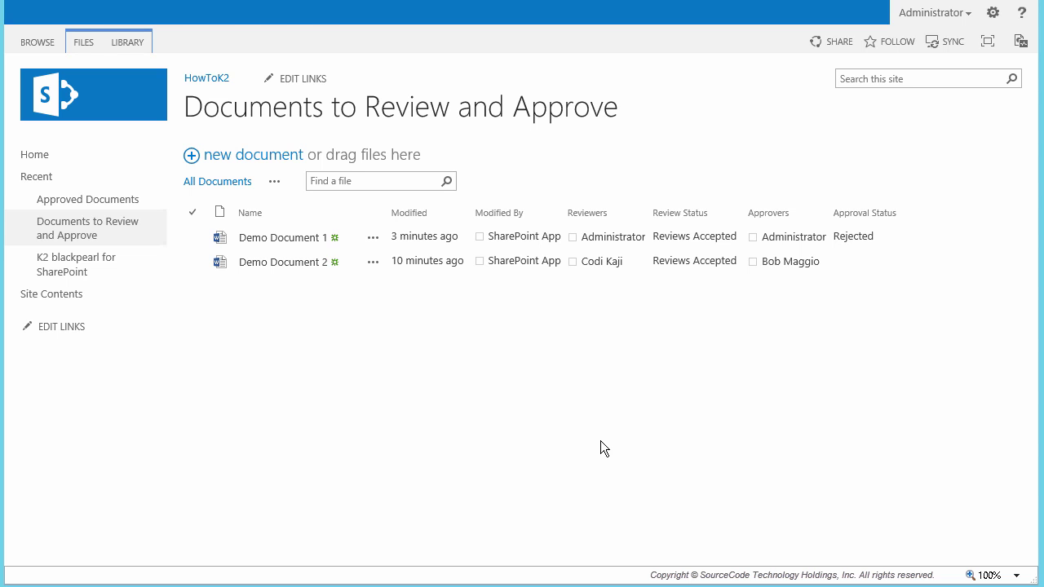
Start the Document Approval Workflow on Demo Document 2 from its K2 Workflows page and refresh the library
click(373, 262)
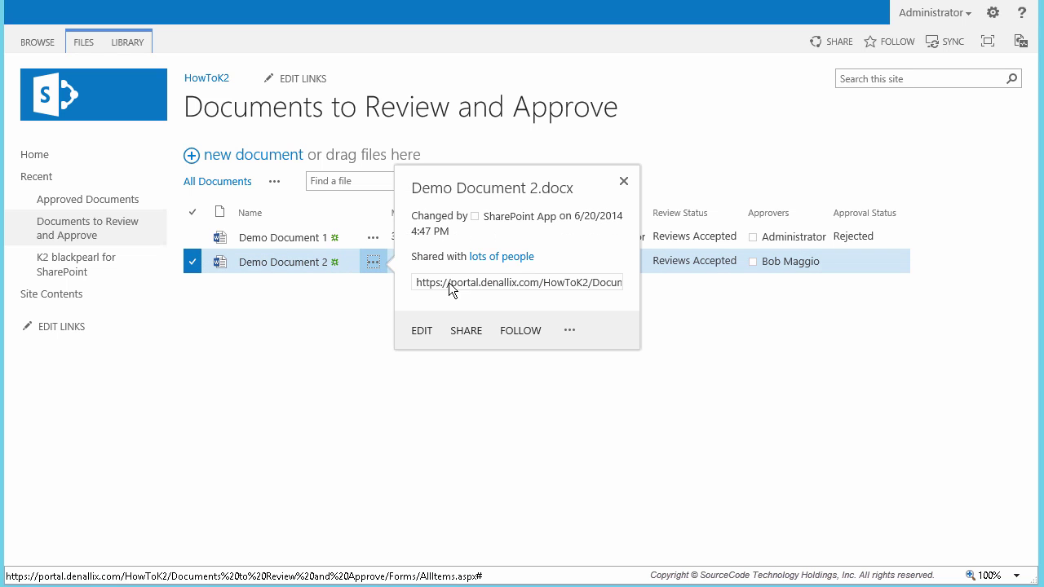
click(569, 331)
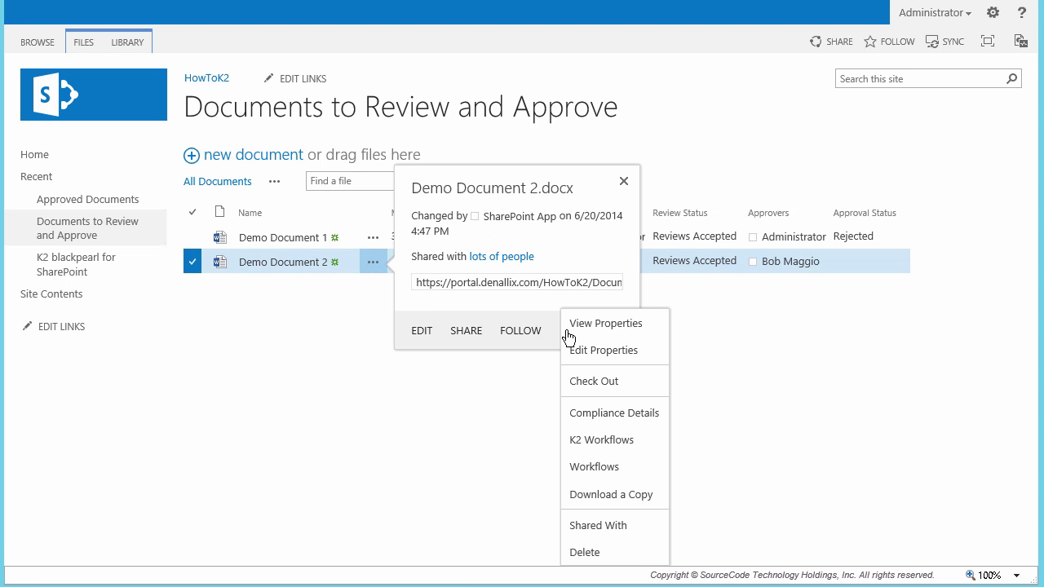
click(590, 443)
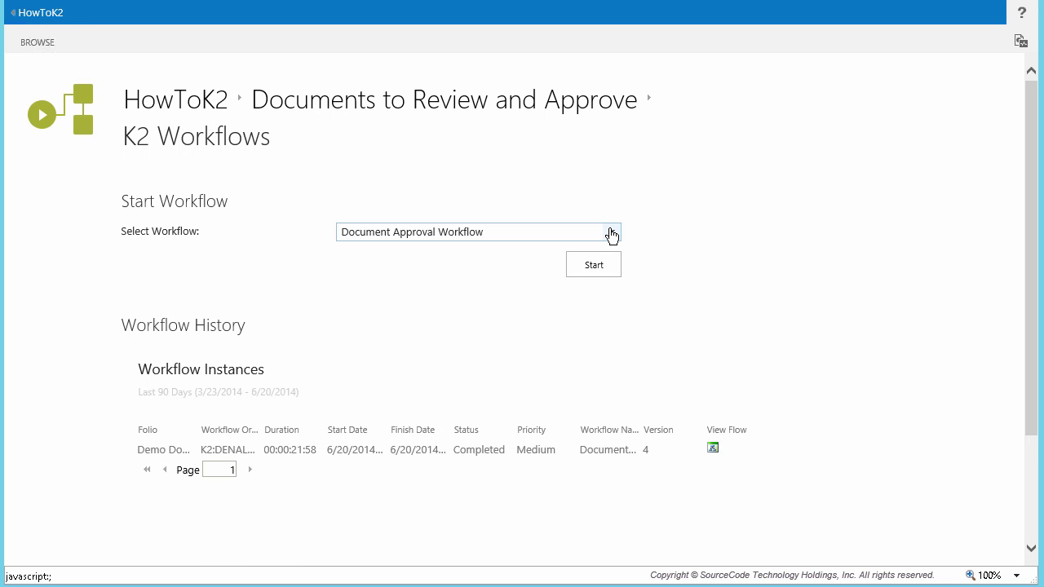
click(611, 234)
click(611, 233)
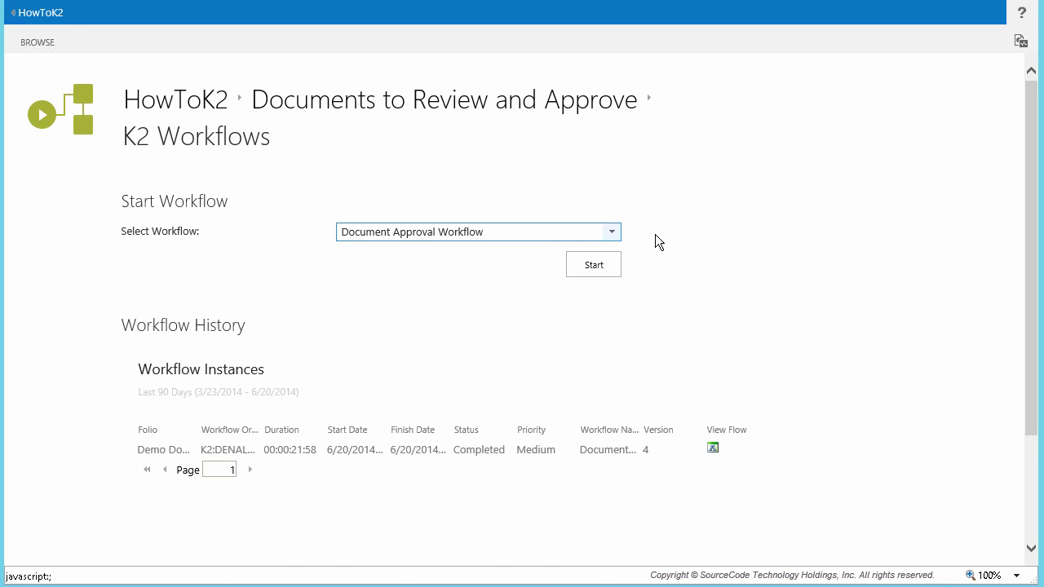
click(605, 265)
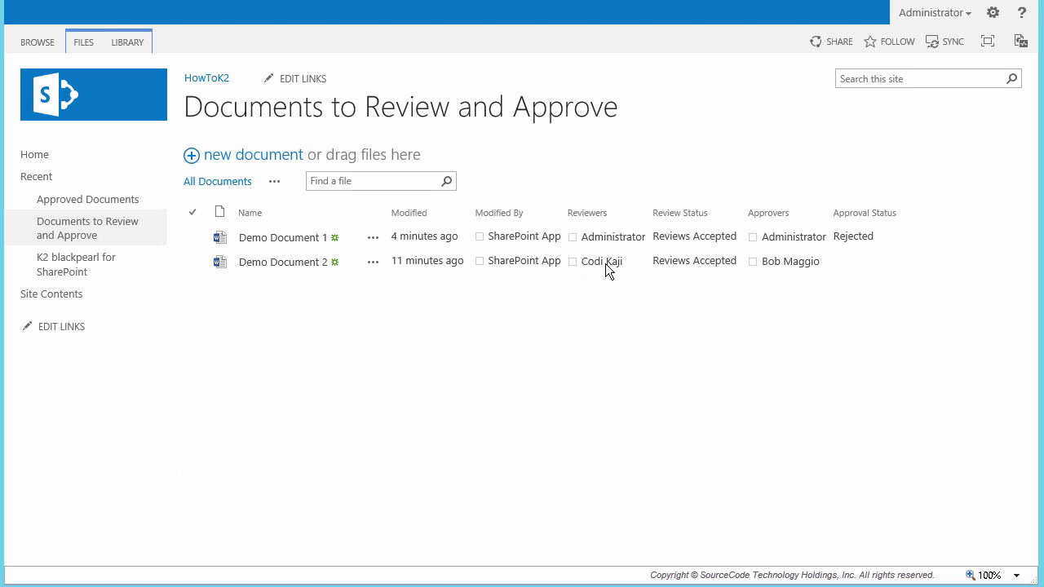
right_click(419, 348)
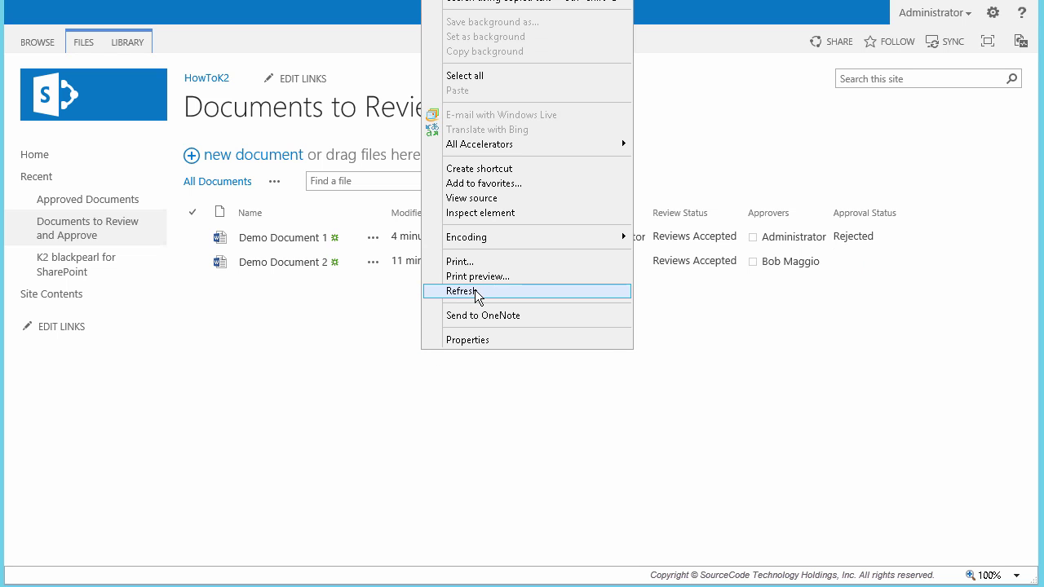
click(476, 293)
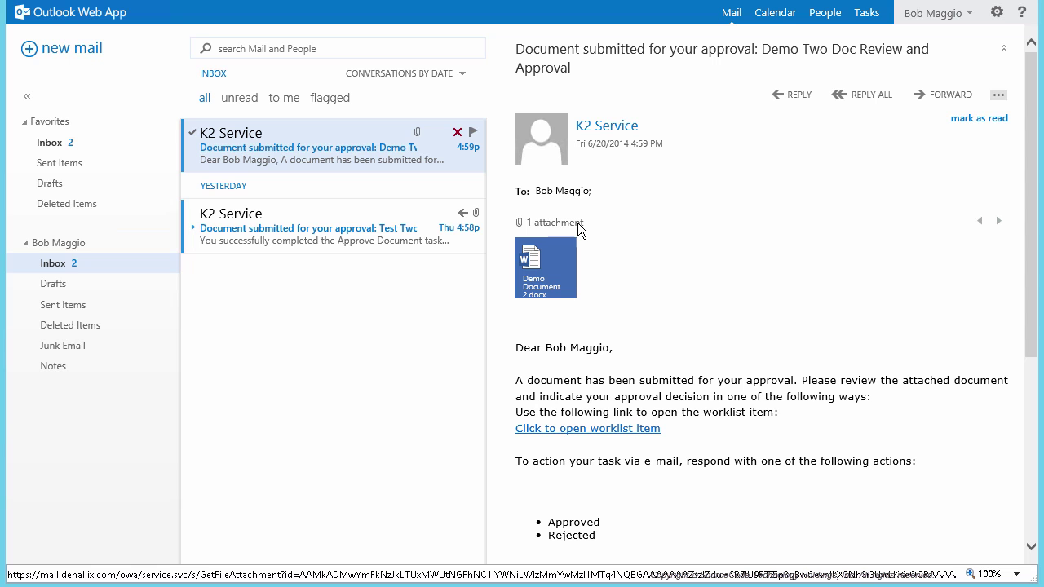
Reply "Approved" to the K2 Service approval request for Demo Two Doc Review and Approval
click(795, 96)
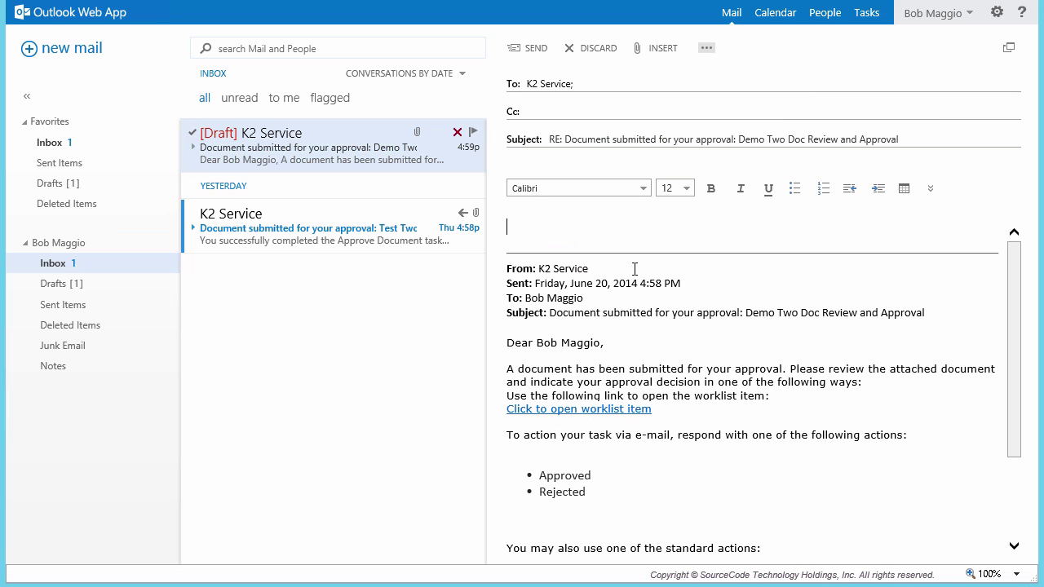
text(Approved)
click(536, 50)
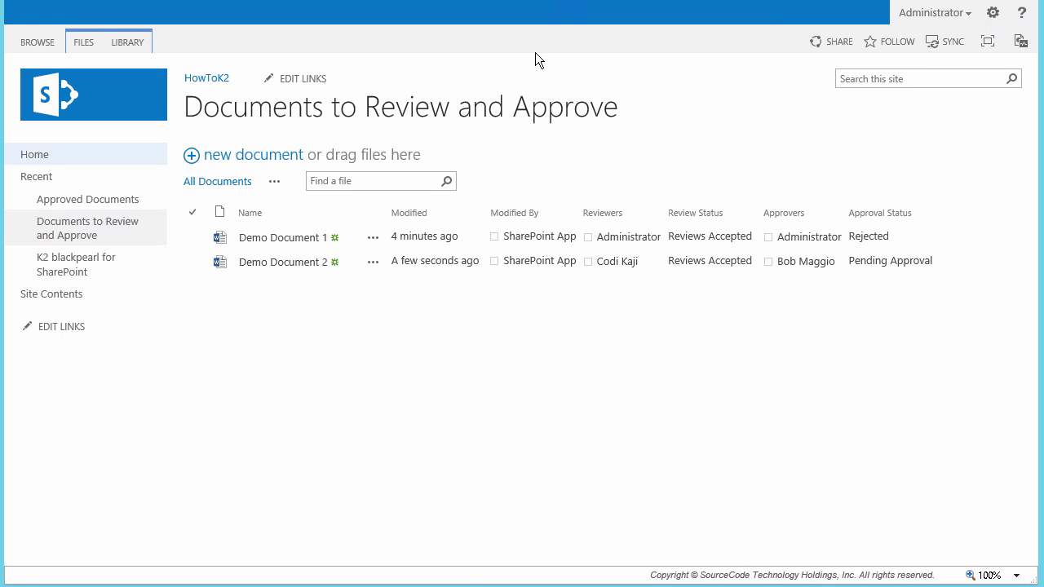
Switch to the SharePoint site, look in the Approved Documents library and open Demo Document 2's approval history View Flow
click(40, 156)
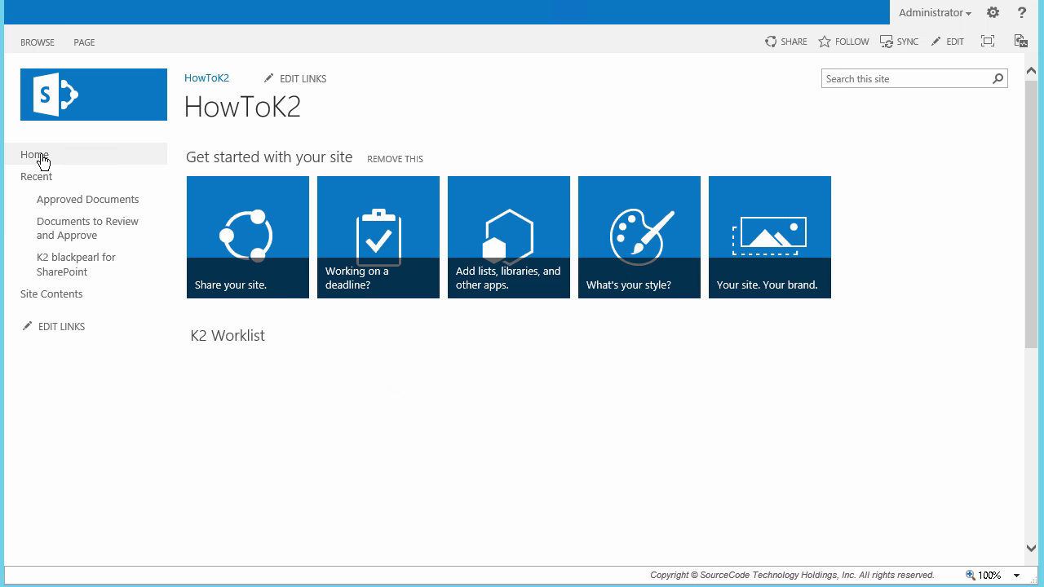
click(60, 206)
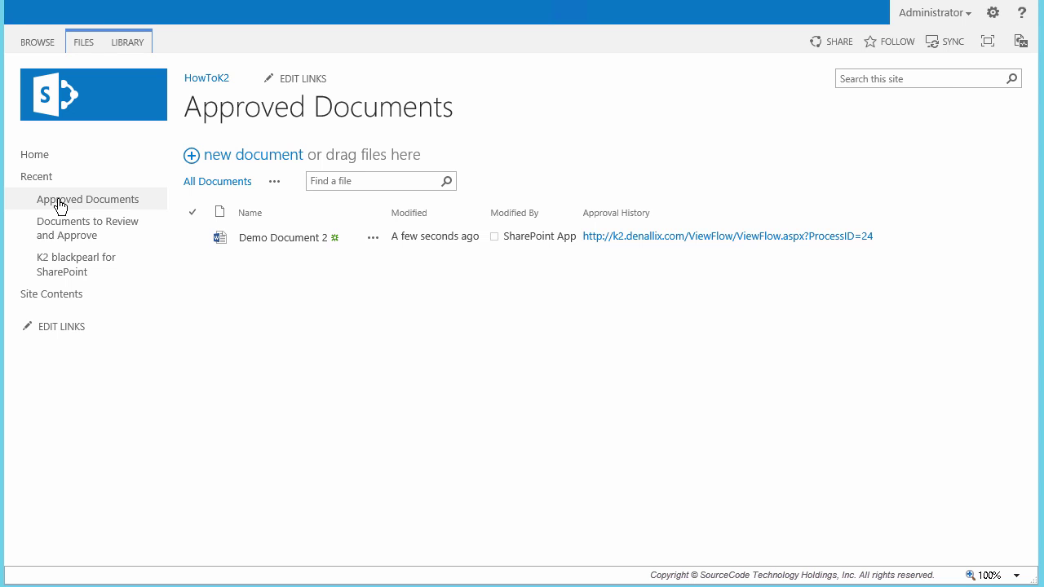
click(619, 244)
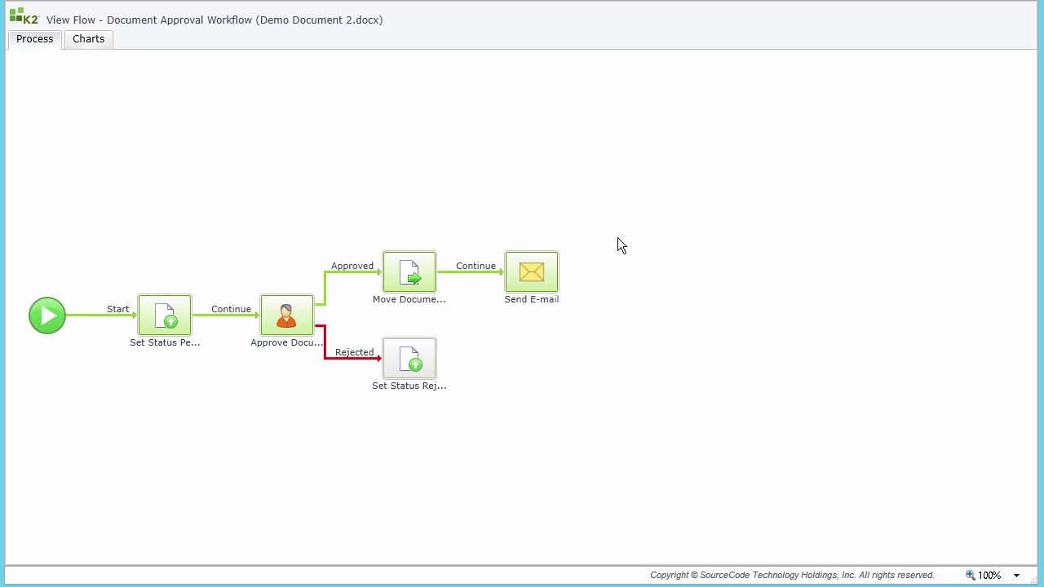
Examine the Approve Document activity's overview and participants, and read the Demo Two Doc Review and Approval notification in the Administrator's Outlook inbox
click(292, 319)
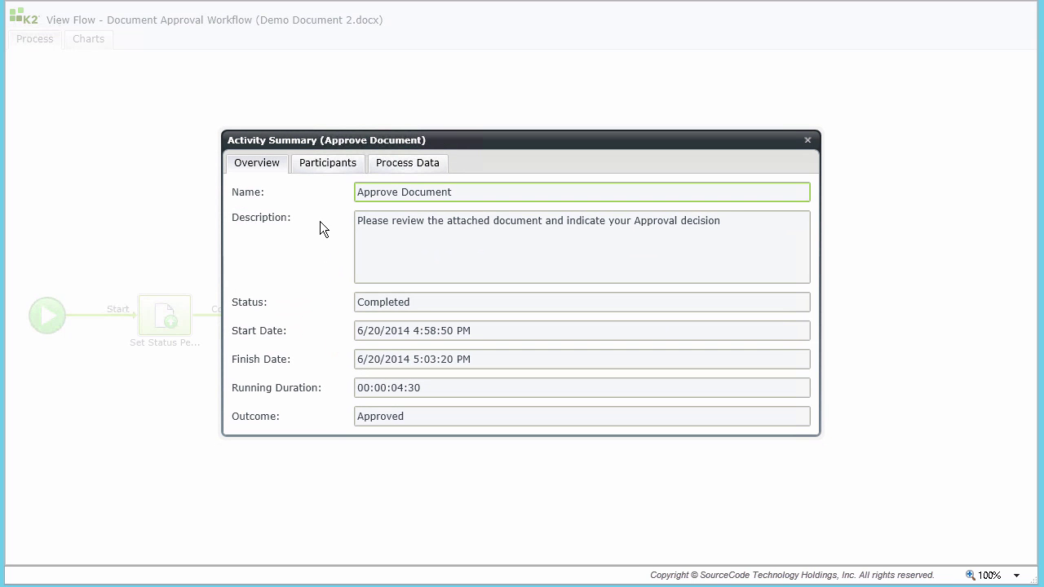
click(326, 167)
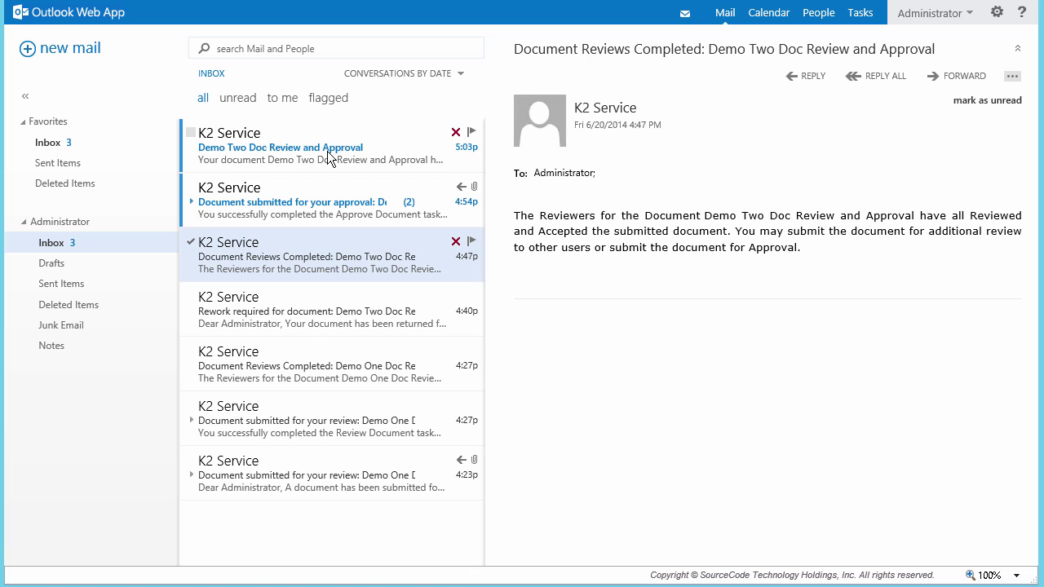
click(329, 157)
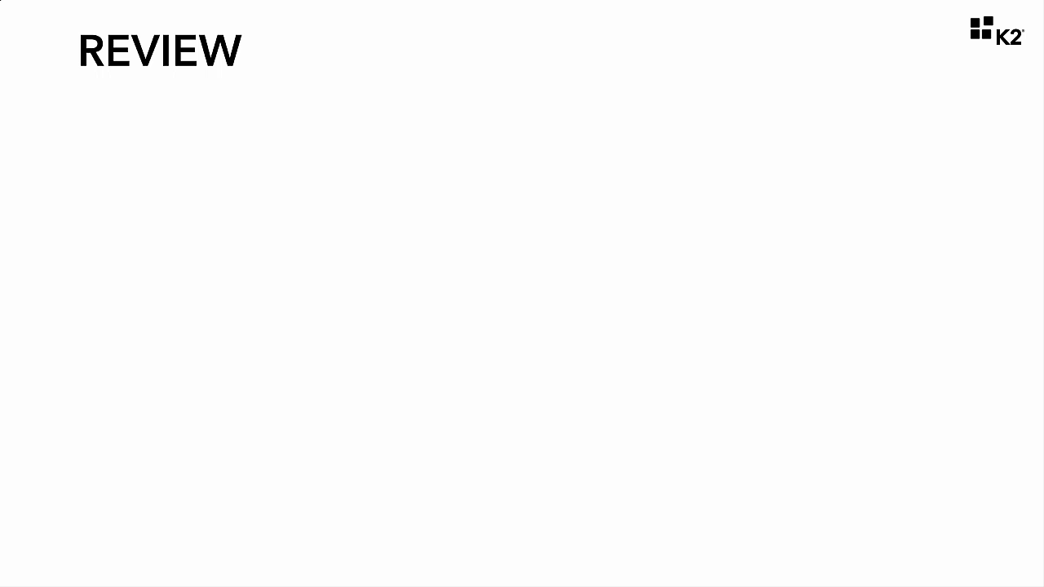
key(Right)
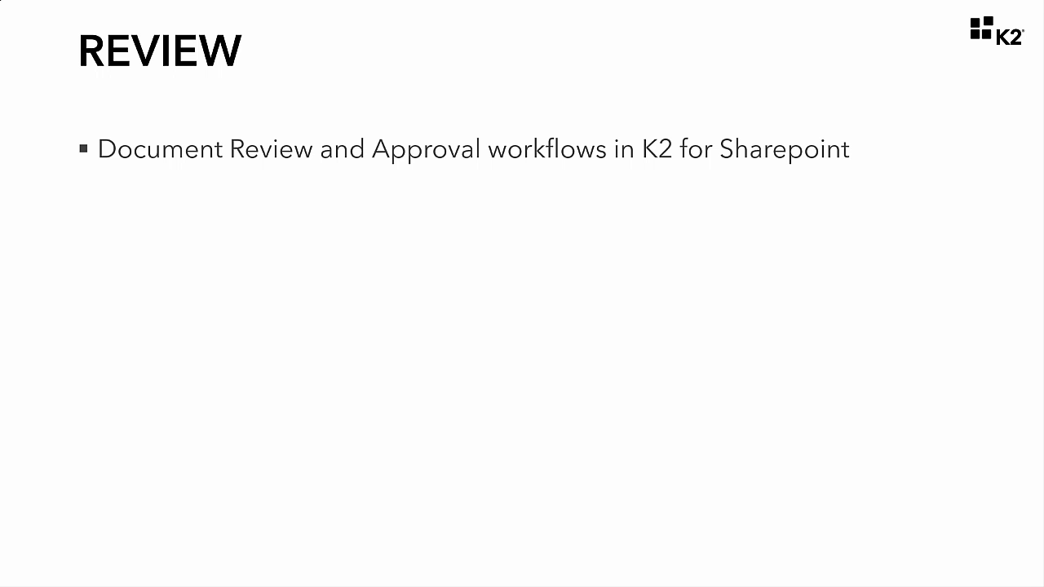
key(Right)
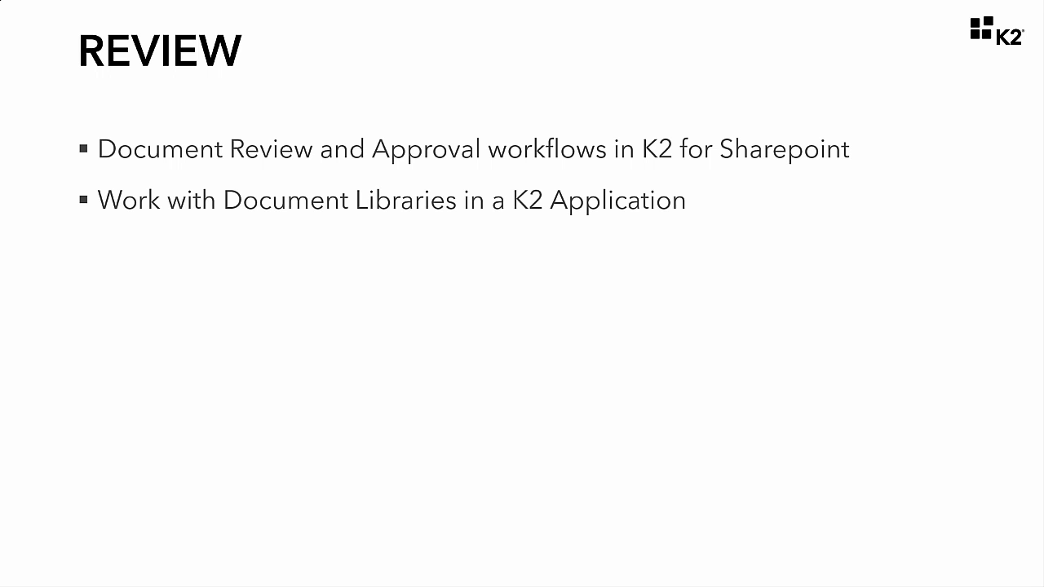